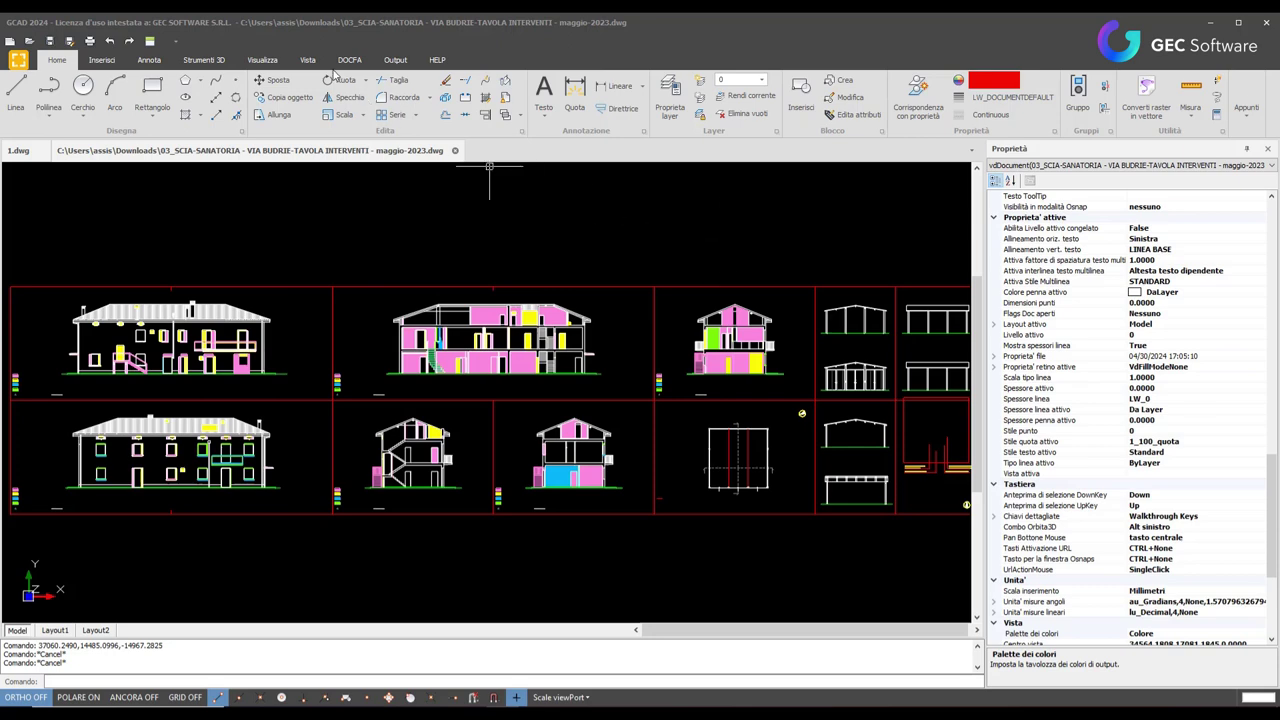
Step: Switch the ribbon to the Vista view and display tools
left_click(307, 60)
Step: In General Properties, set Sfondo to white (255, 255, 255) and save
left_click(99, 108)
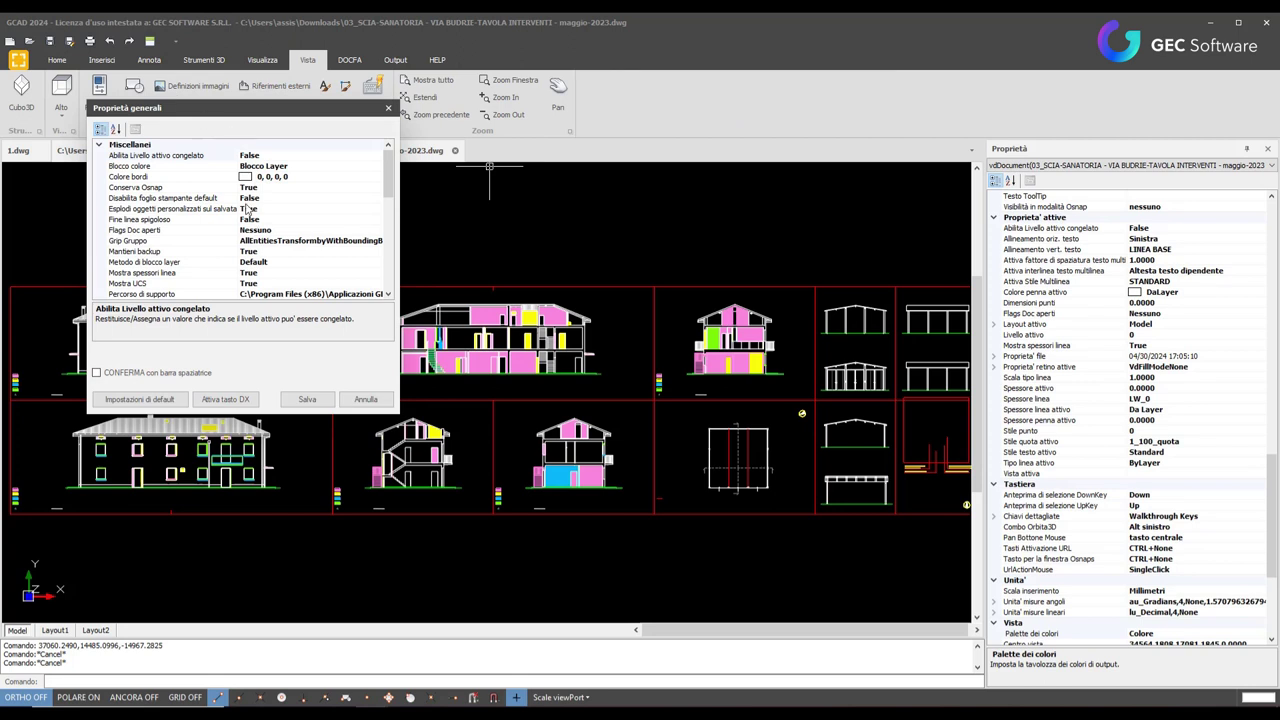
scroll(161, 180, "down", 1)
scroll(200, 200, "down", 2)
scroll(228, 225, "down", 1)
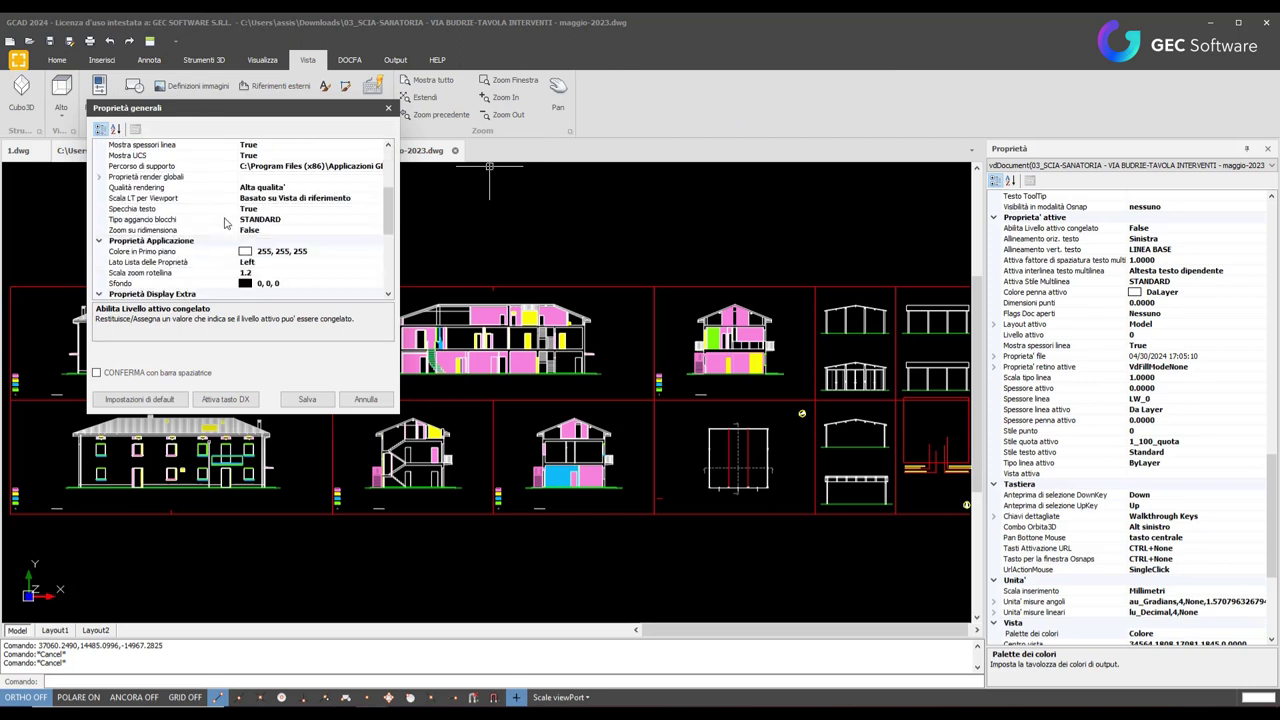
scroll(228, 225, "down", 1)
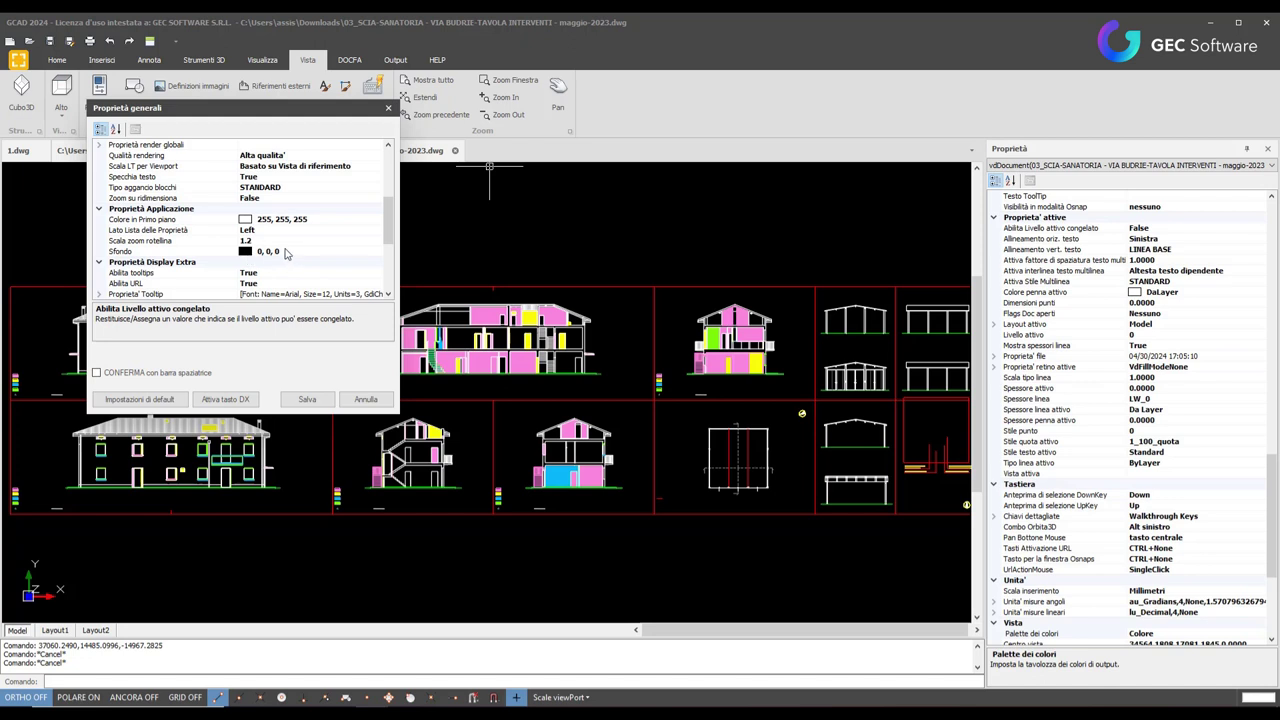
left_click(285, 252)
left_click(376, 252)
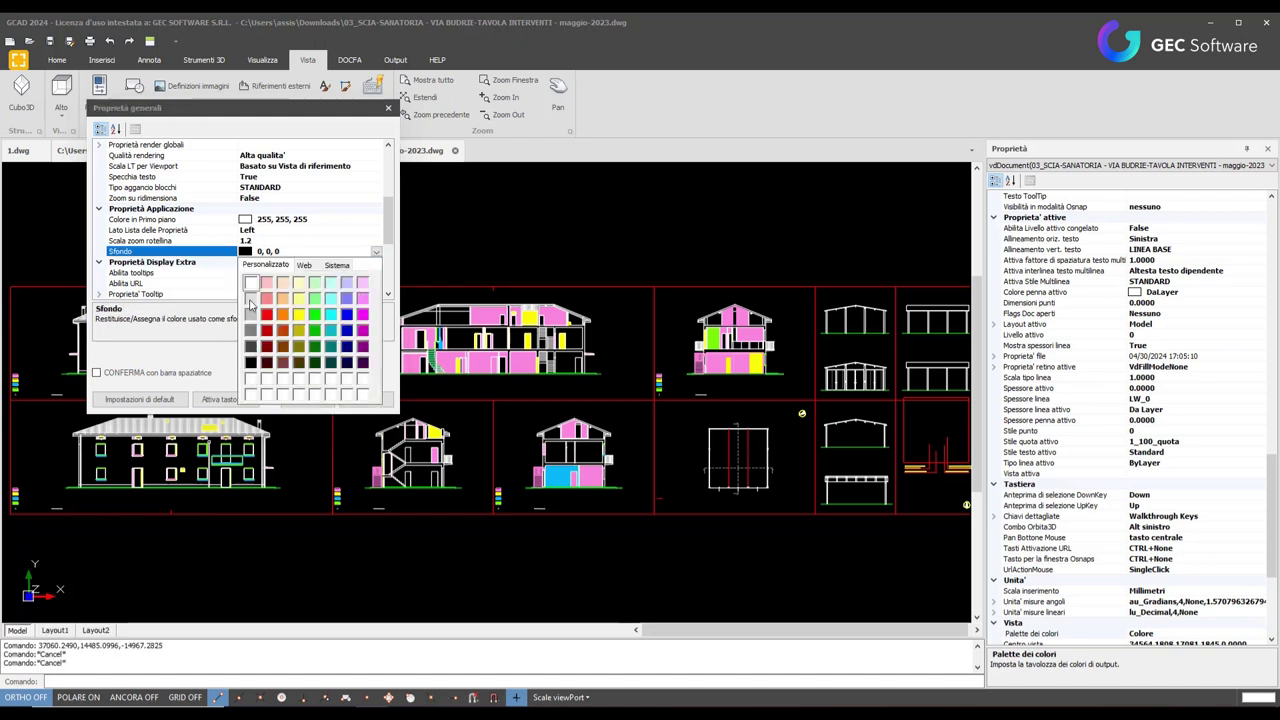
left_click(251, 284)
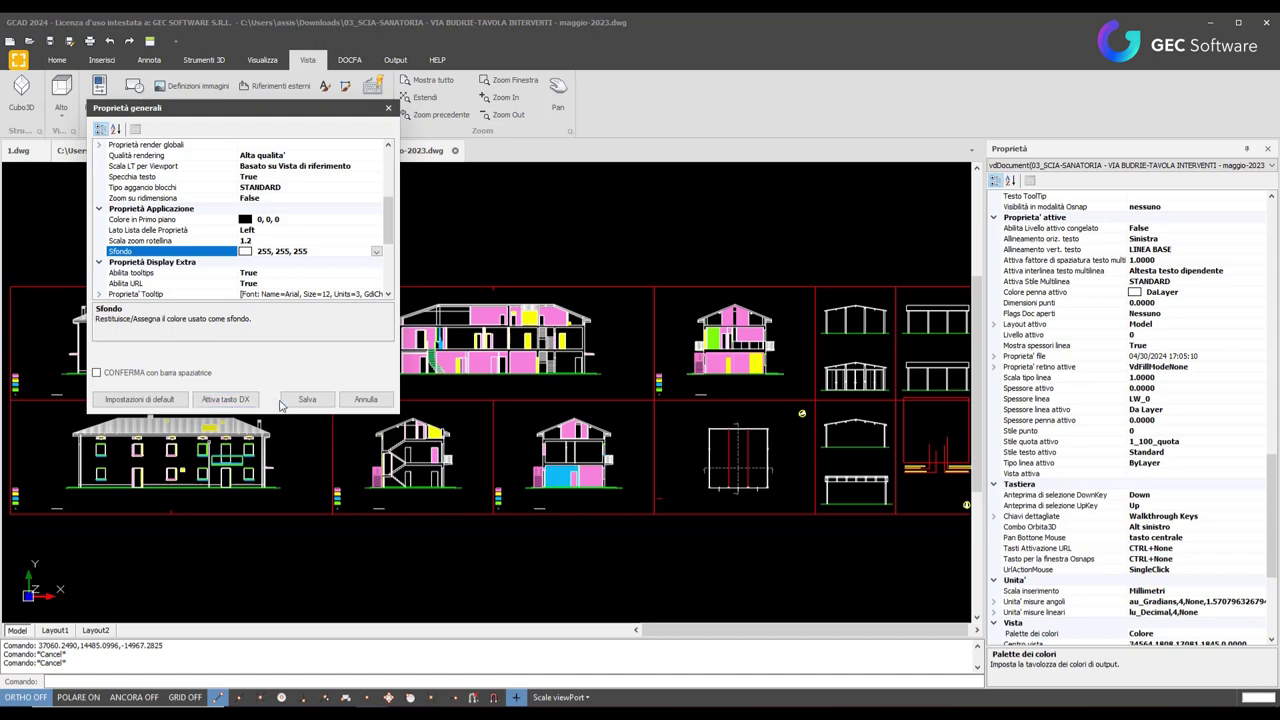
left_click(325, 404)
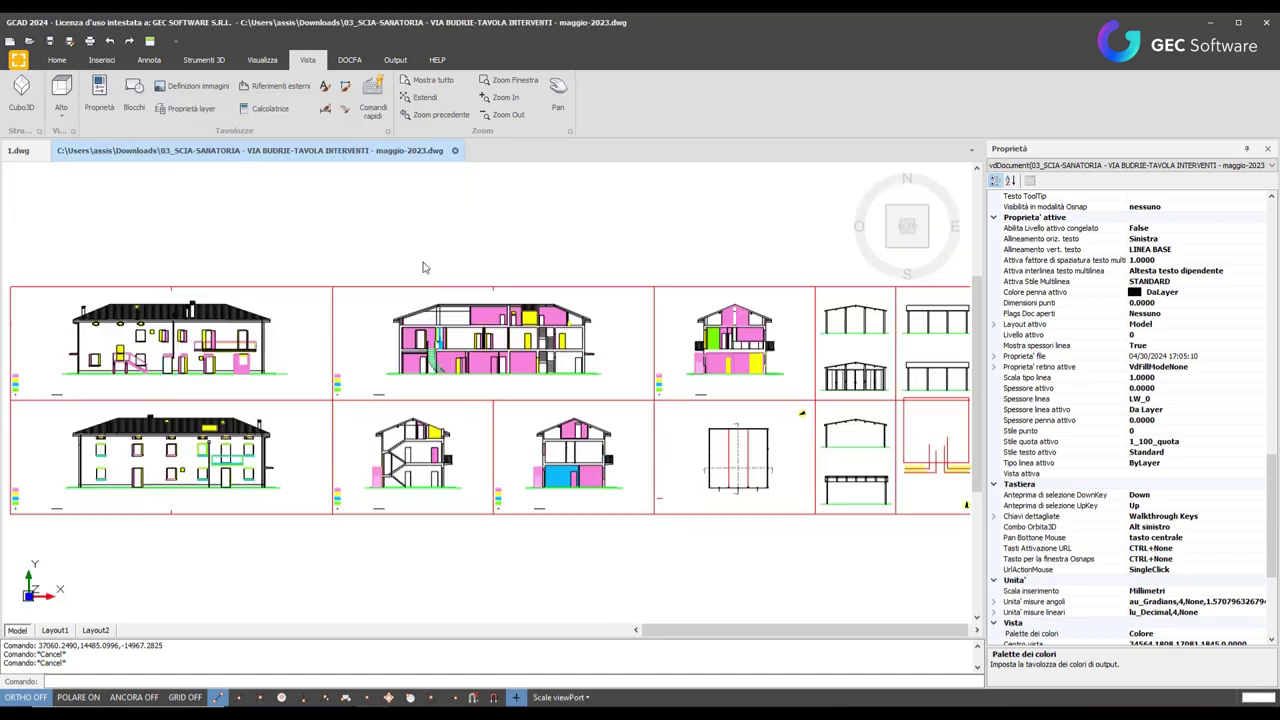
scroll(829, 300, "down", 1)
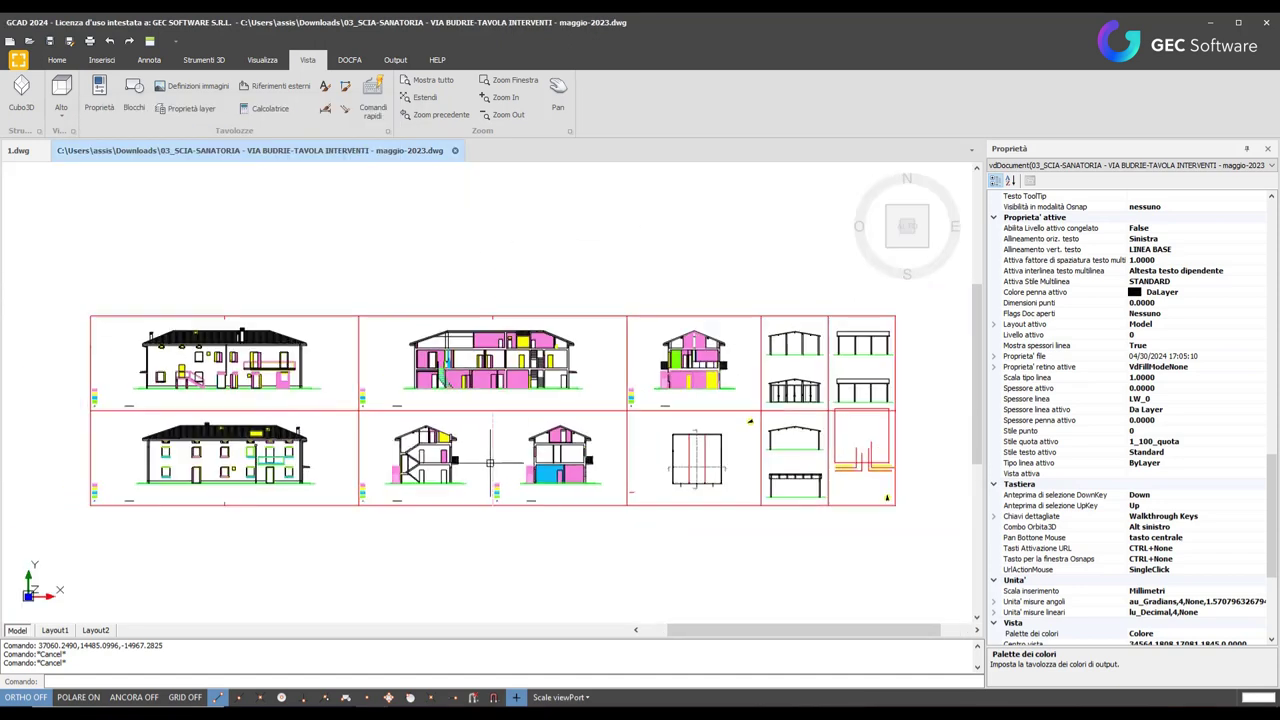
scroll(567, 420, "down", 2)
scroll(438, 303, "up", 4)
scroll(222, 390, "down", 1)
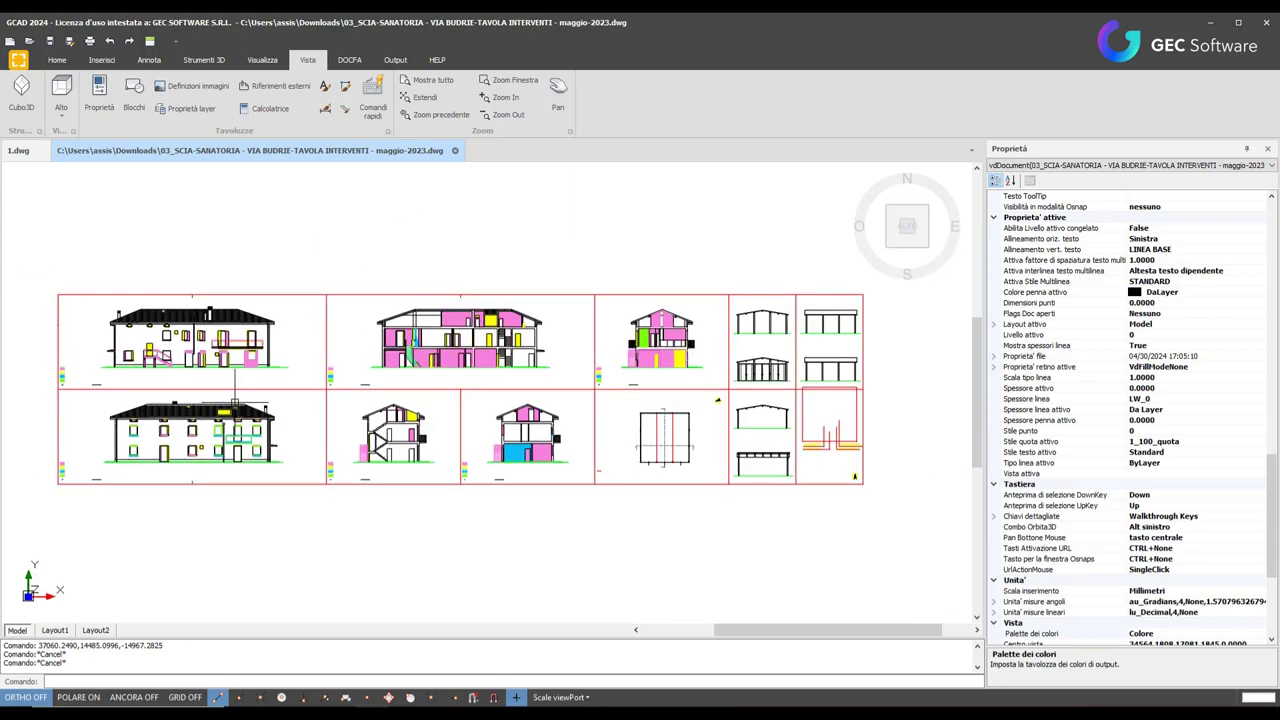
scroll(222, 390, "down", 1)
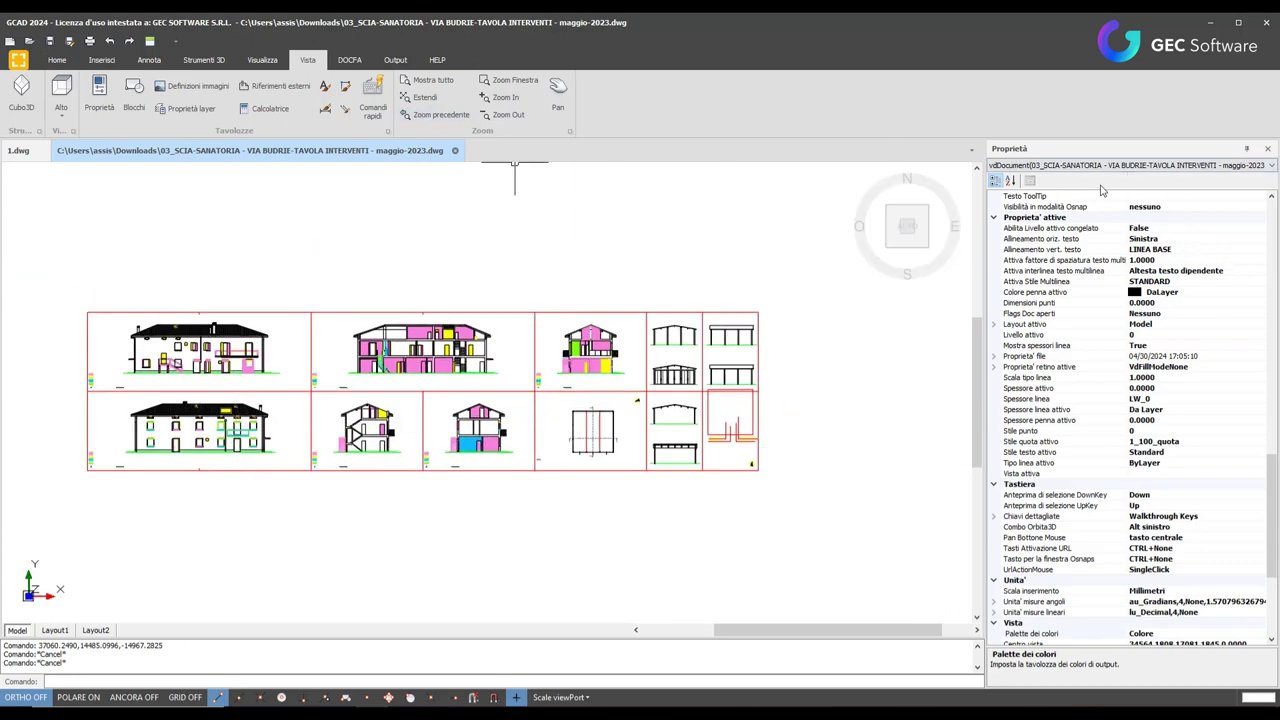
scroll(1090, 300, "up", 2)
scroll(1060, 285, "up", 5)
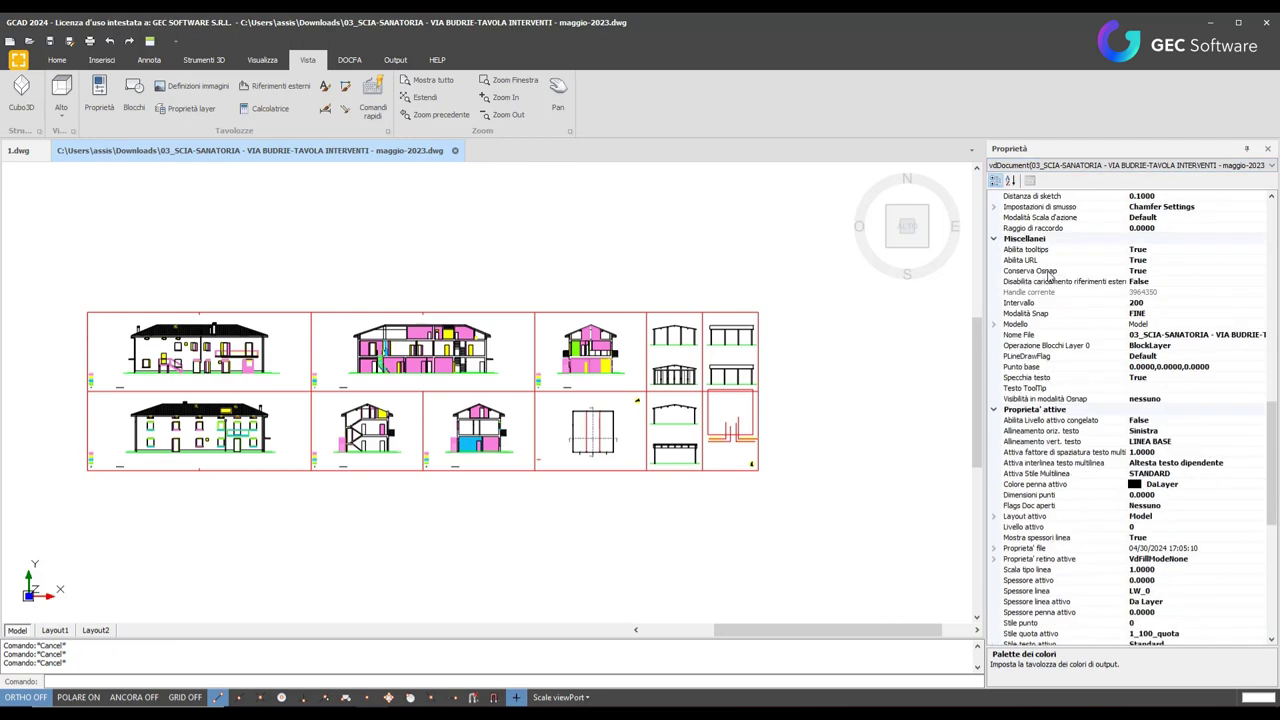
scroll(1050, 277, "up", 5)
scroll(1050, 277, "up", 3)
scroll(1050, 265, "up", 2)
scroll(1054, 250, "up", 2)
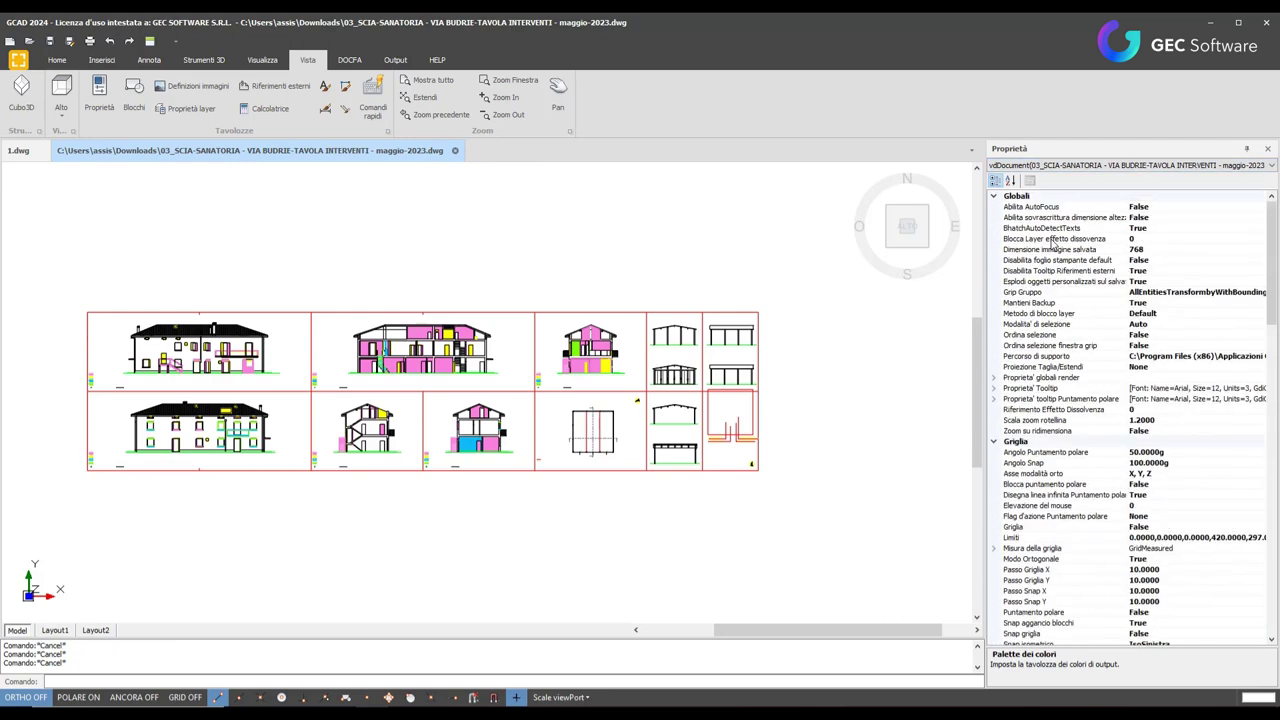
scroll(1056, 230, "up", 2)
scroll(1080, 280, "down", 8)
scroll(1110, 320, "down", 9)
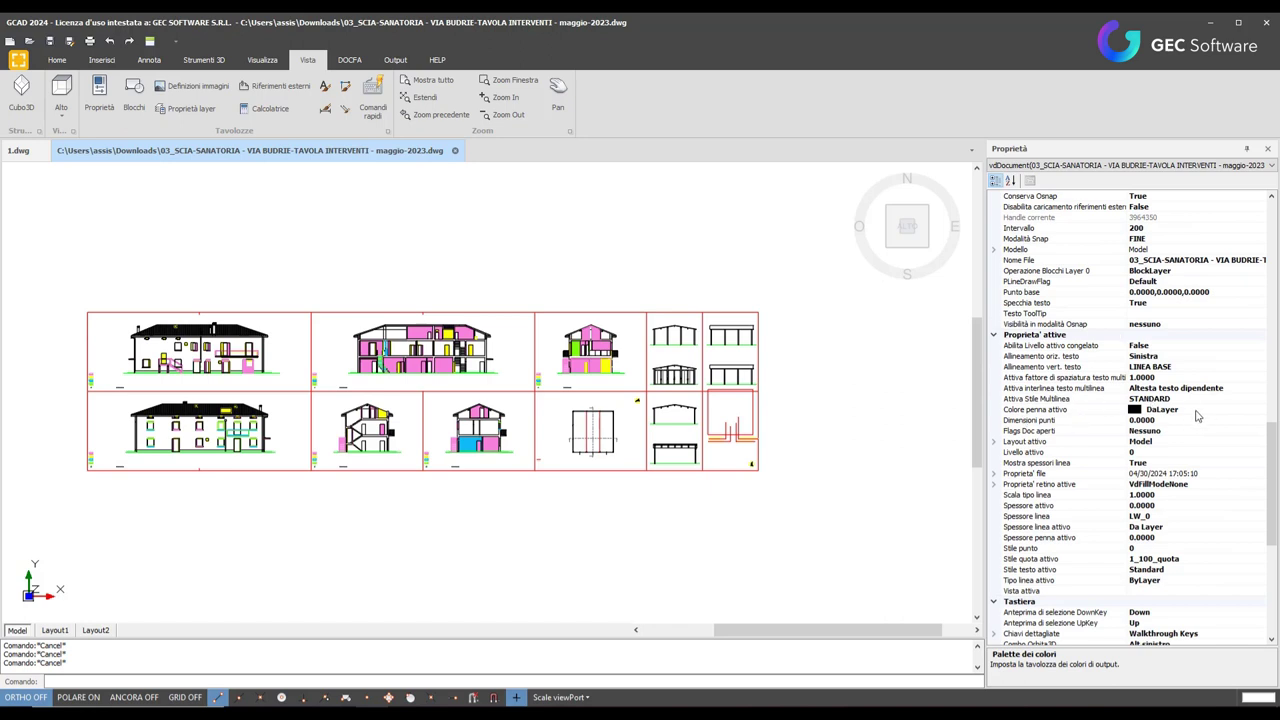
Step: Review the active pen colour palette without changing it
left_click(1196, 411)
left_click(1259, 410)
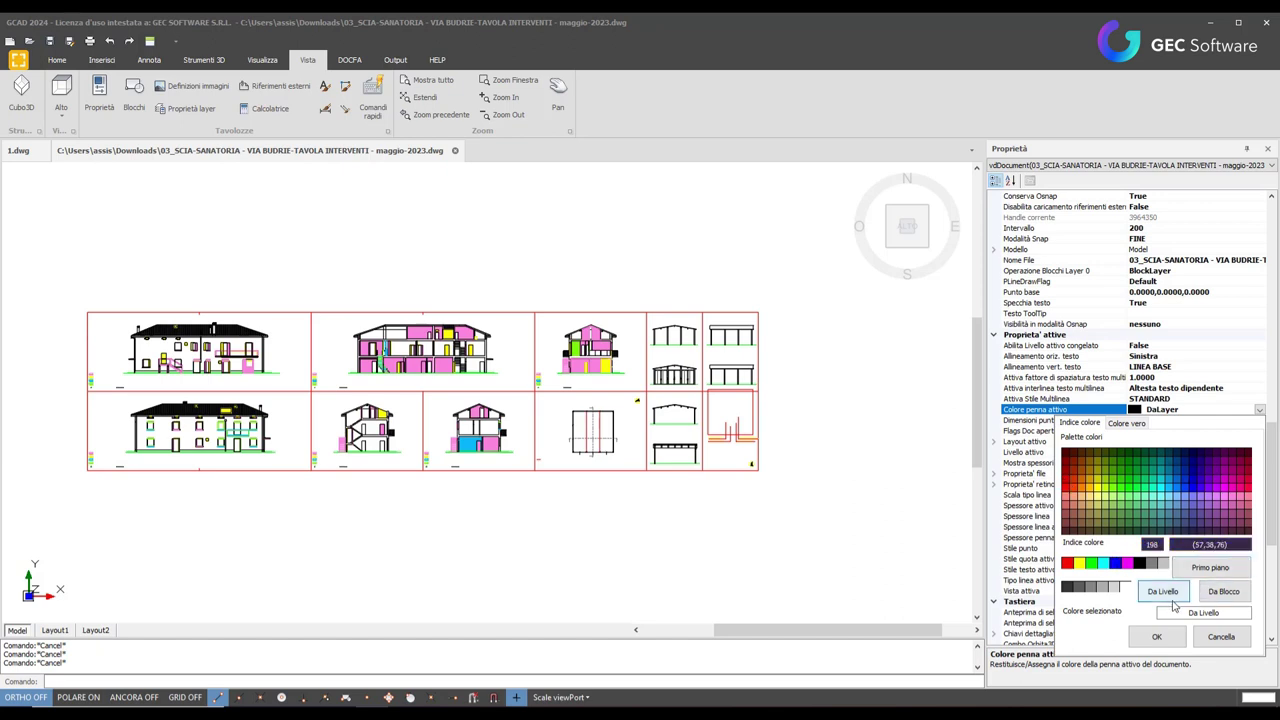
left_click(700, 280)
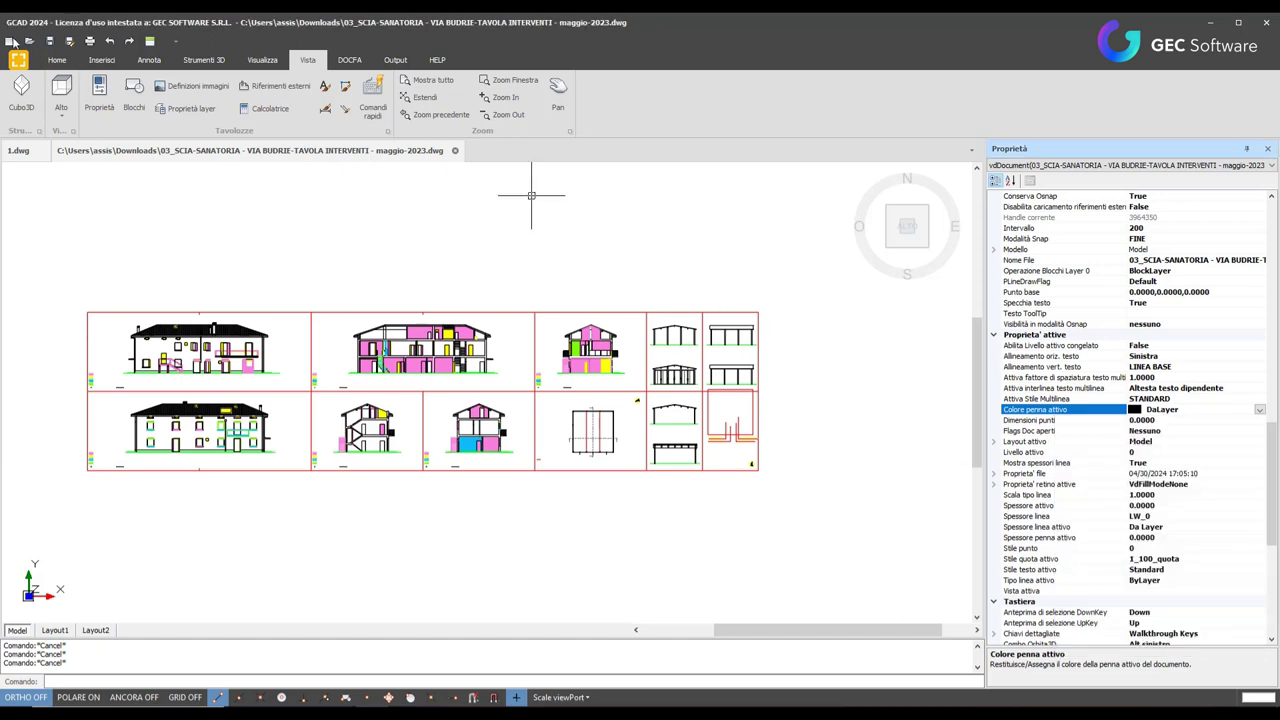
Step: From the Home tab, review the layer colours in Proprietà layer and confirm with OK
left_click(57, 59)
left_click(670, 92)
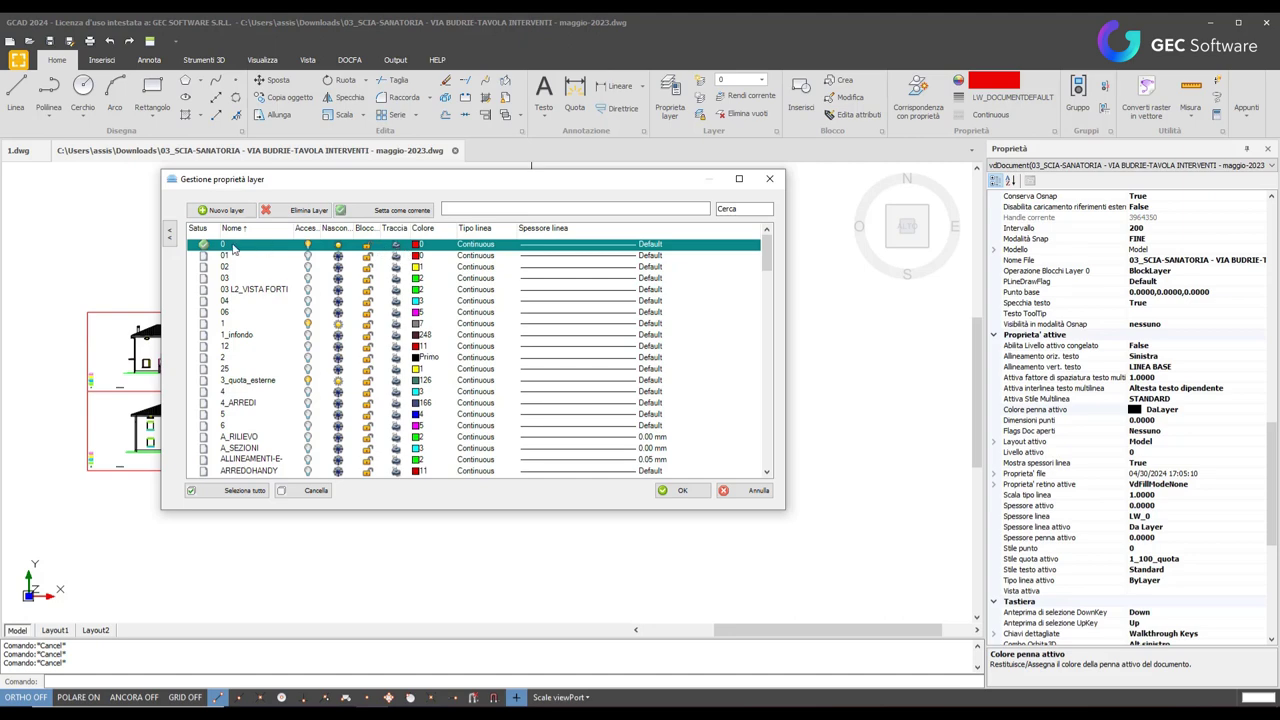
left_click(682, 489)
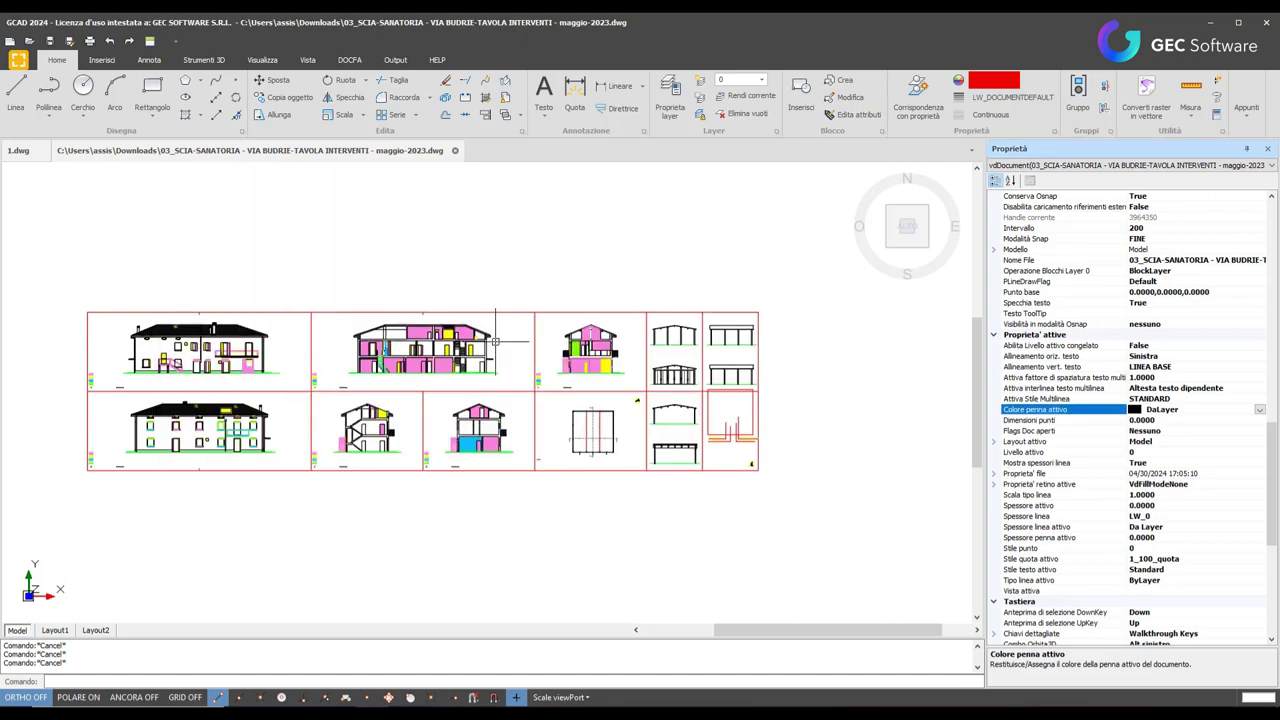
Step: Draw a horizontal red line above the elevations
left_click(15, 90)
scroll(335, 270, "up", 2)
left_click(270, 272)
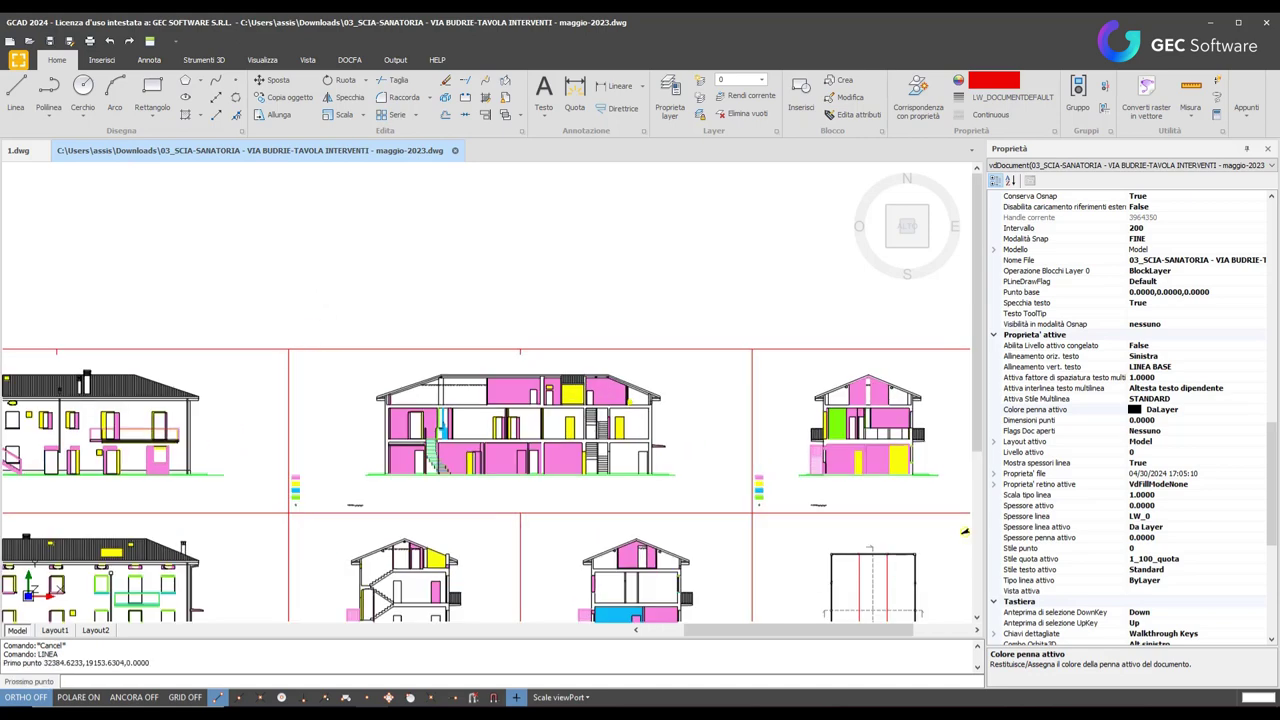
left_click(560, 280)
key("Escape")
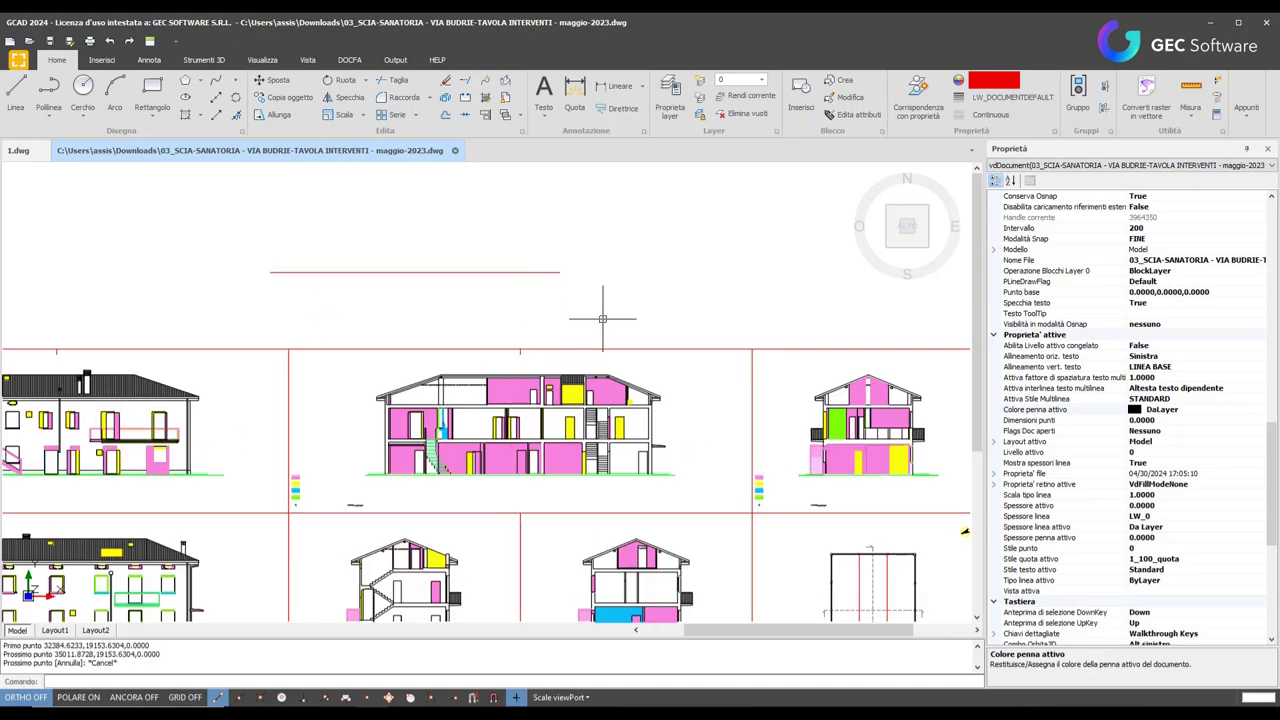
Step: Set the active pen colour to yellow
left_click(1205, 411)
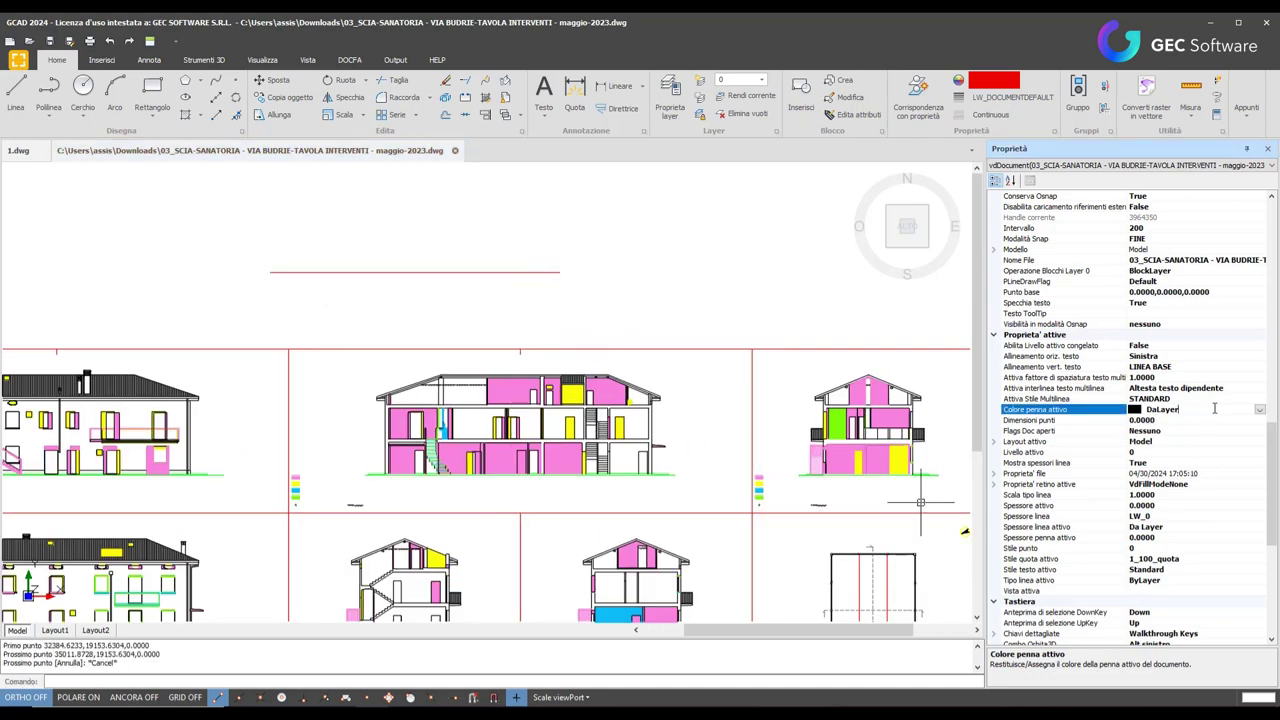
left_click(1259, 410)
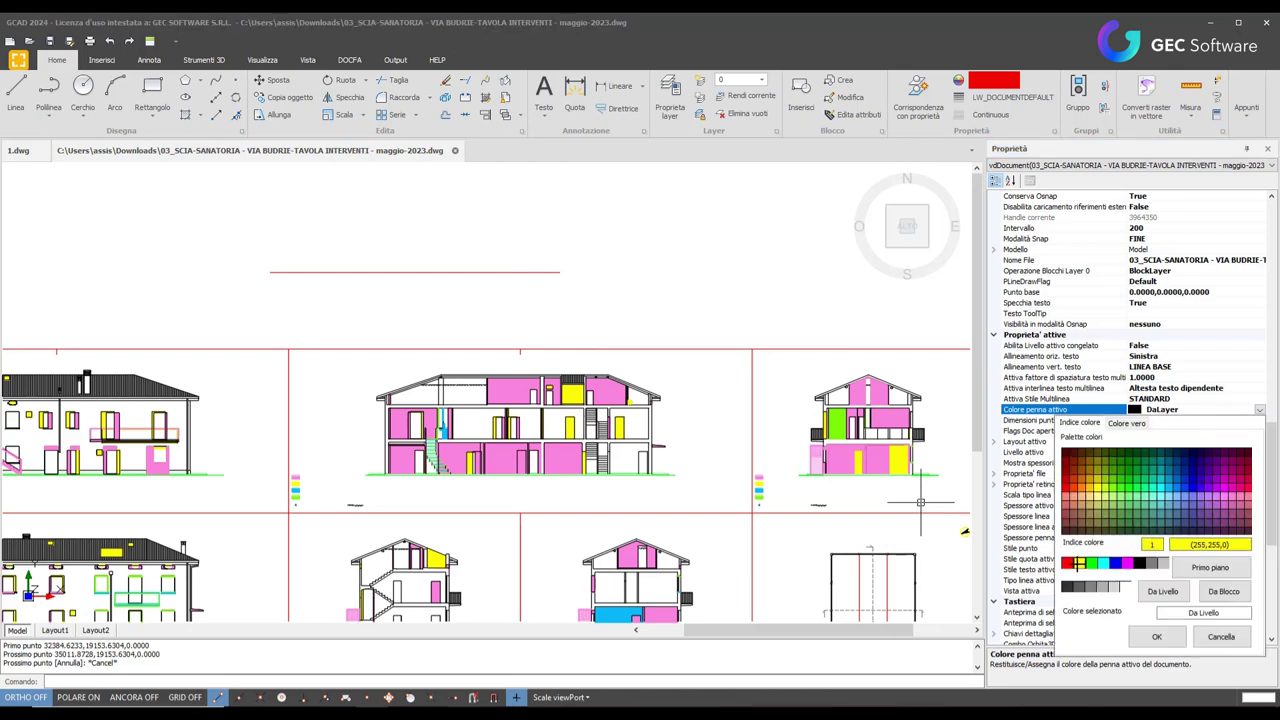
left_click(1080, 563)
left_click(1156, 637)
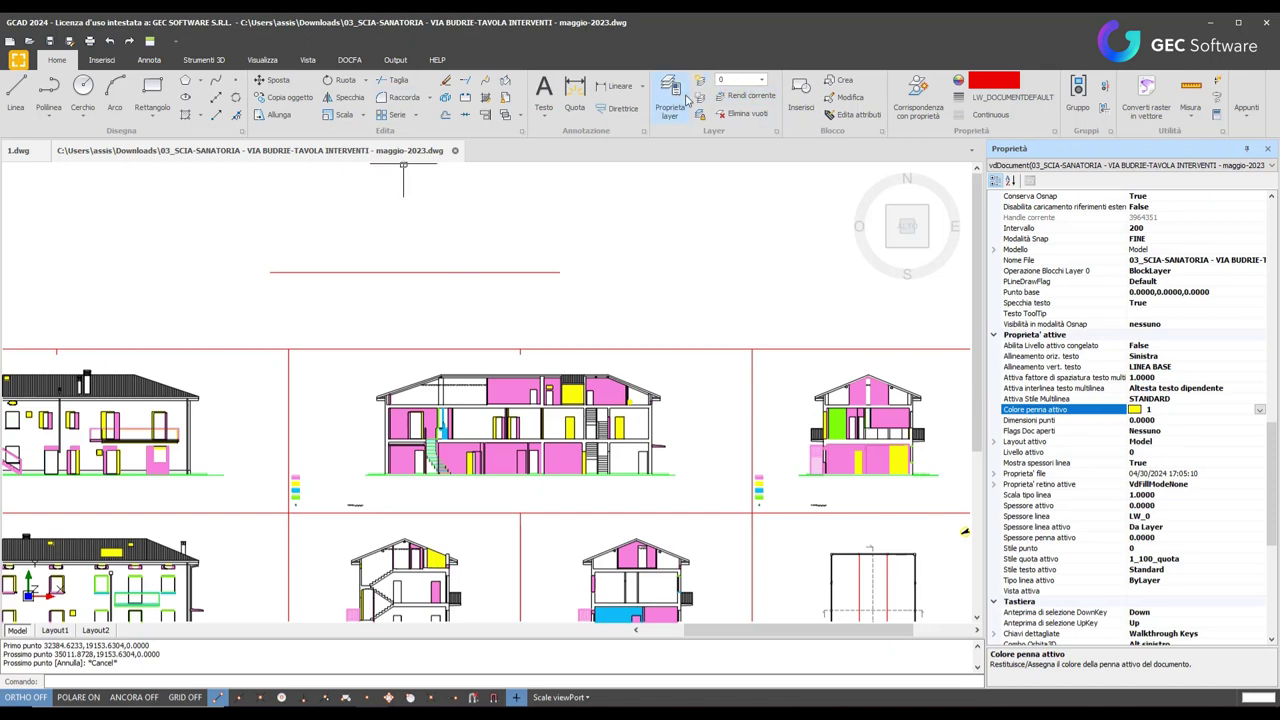
Step: Draw a yellow horizontal line above the elevations
left_click(20, 98)
left_click(283, 303)
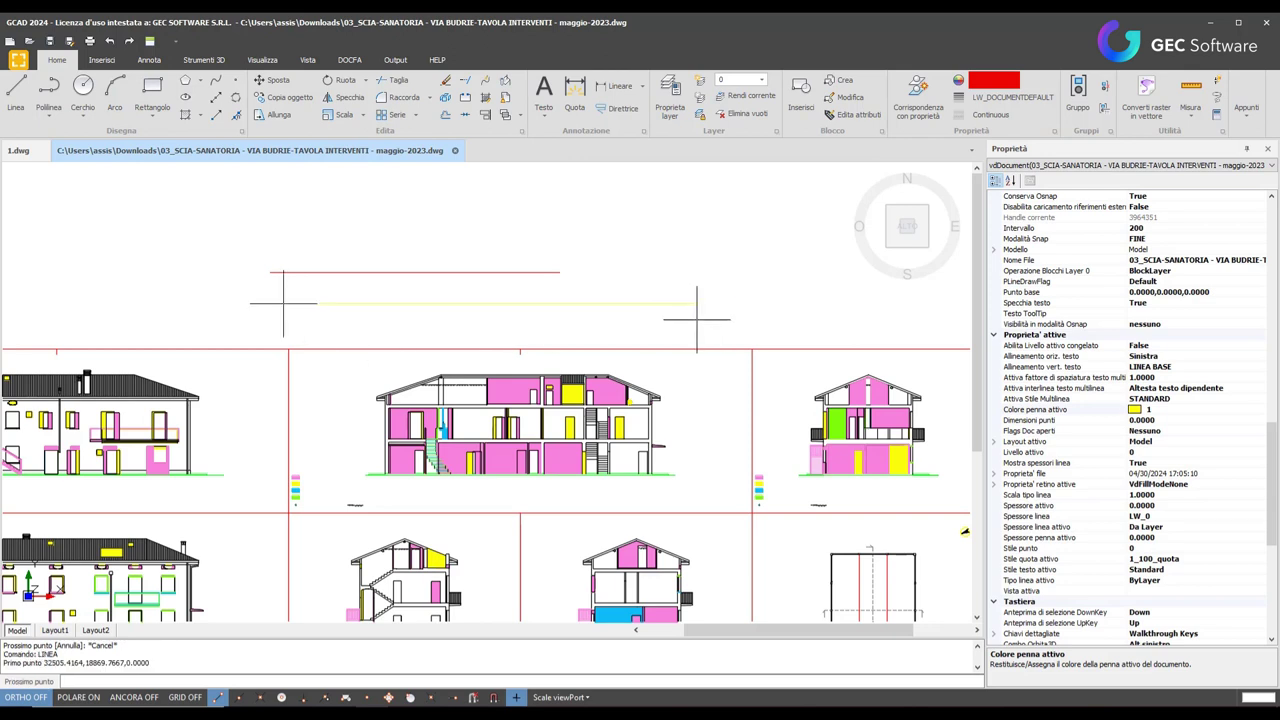
left_click(672, 300)
key("Escape")
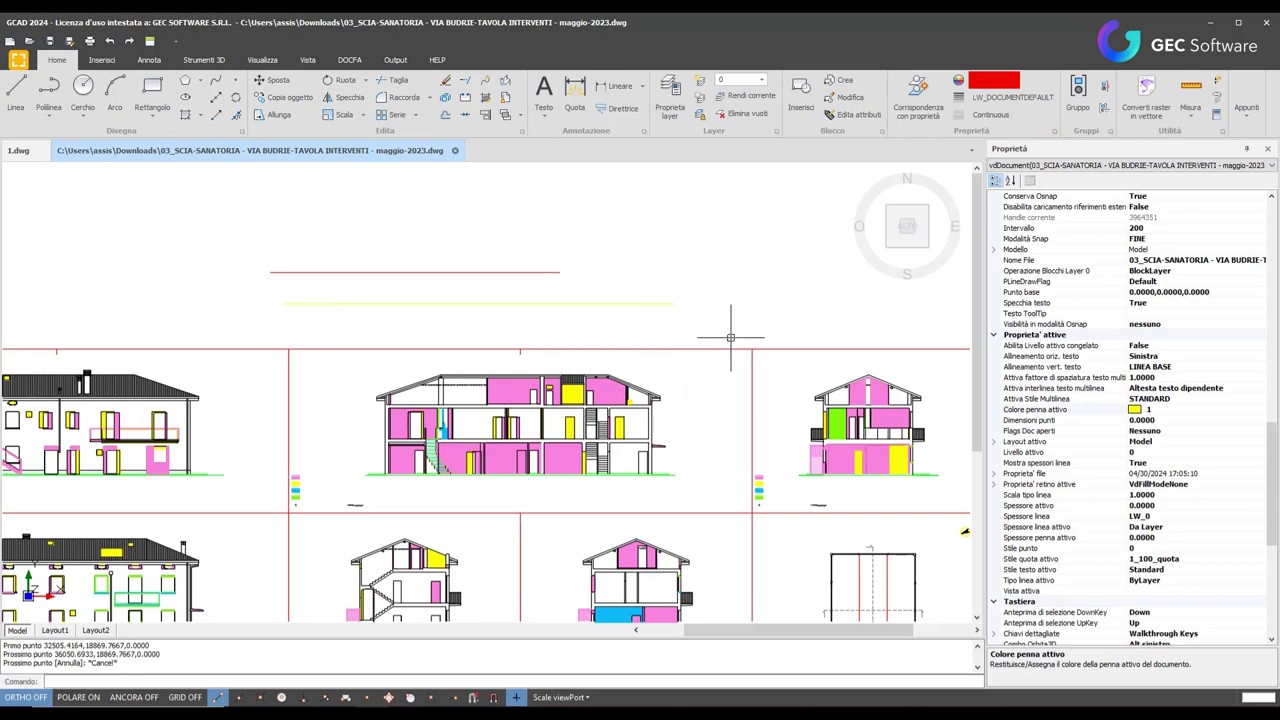
Step: Set the active pen colour to blue 173 and draw a blue line above the elevations
left_click(1190, 410)
left_click(1259, 410)
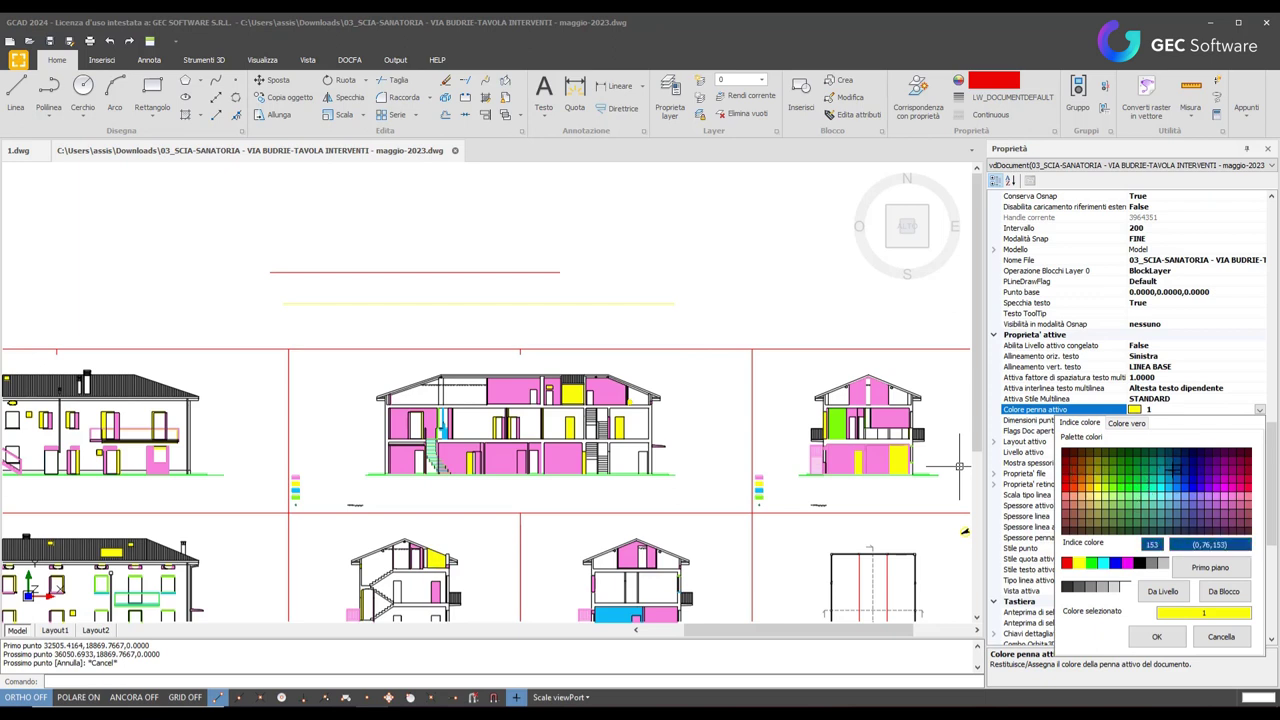
left_click(1192, 470)
left_click(1156, 636)
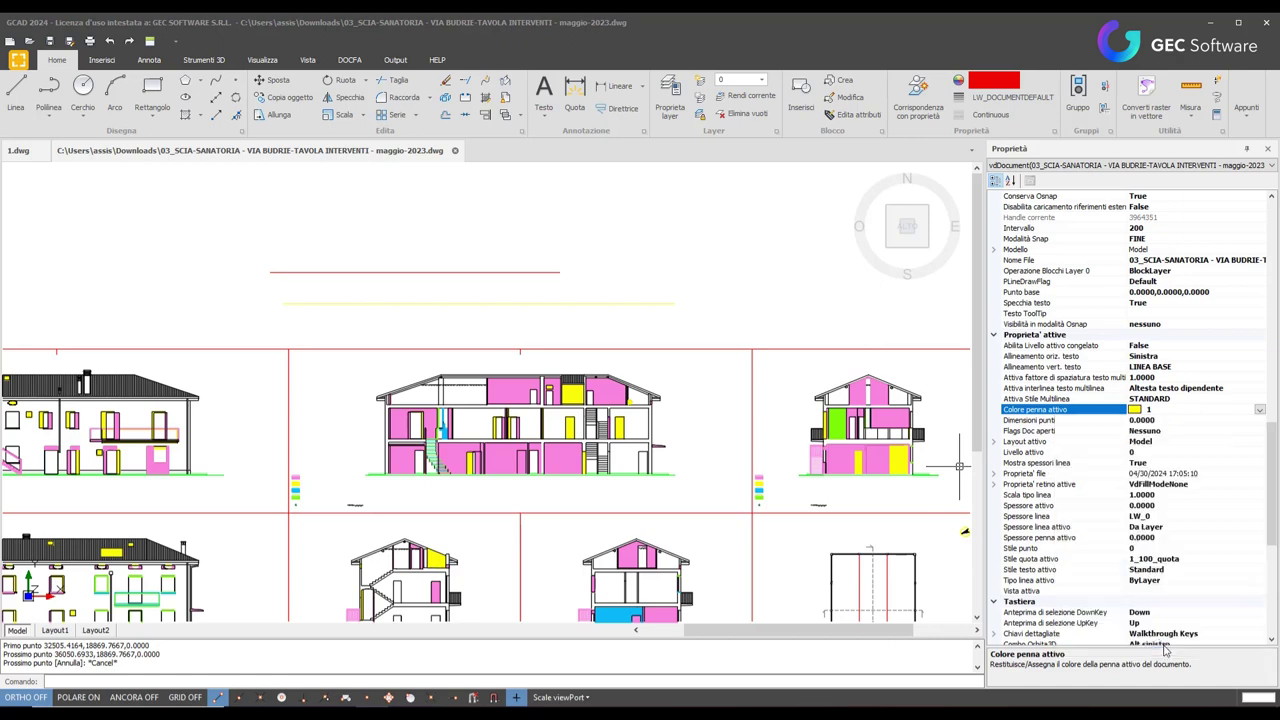
left_click(16, 92)
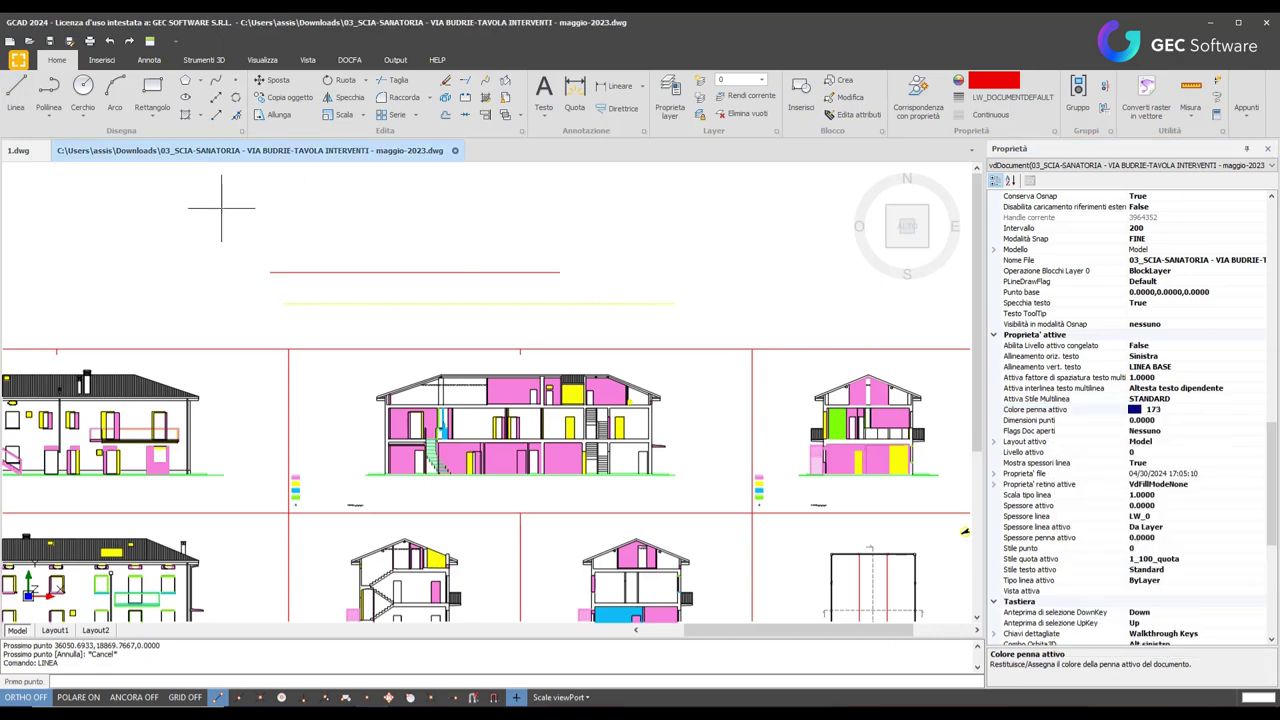
left_click(270, 221)
left_click(652, 221)
key("Escape")
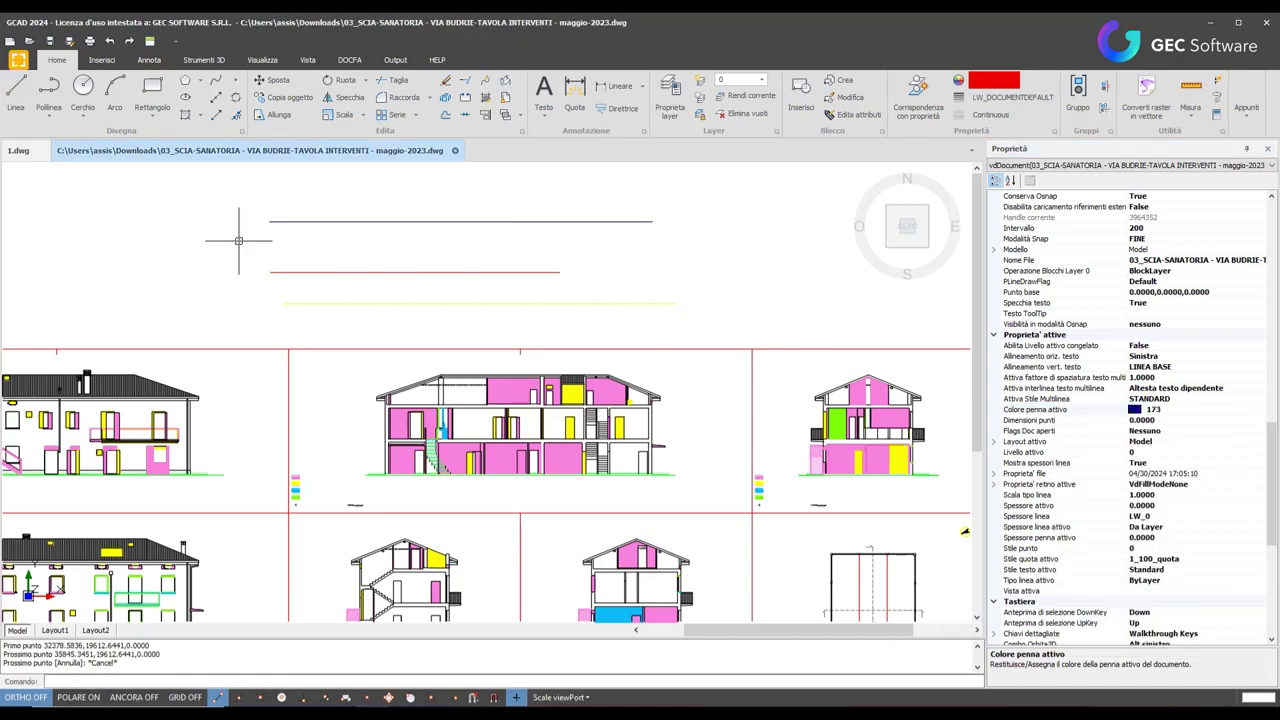
Step: Set the active pen colour back to Da Livello (ByLayer)
left_click(1196, 409)
left_click(1259, 411)
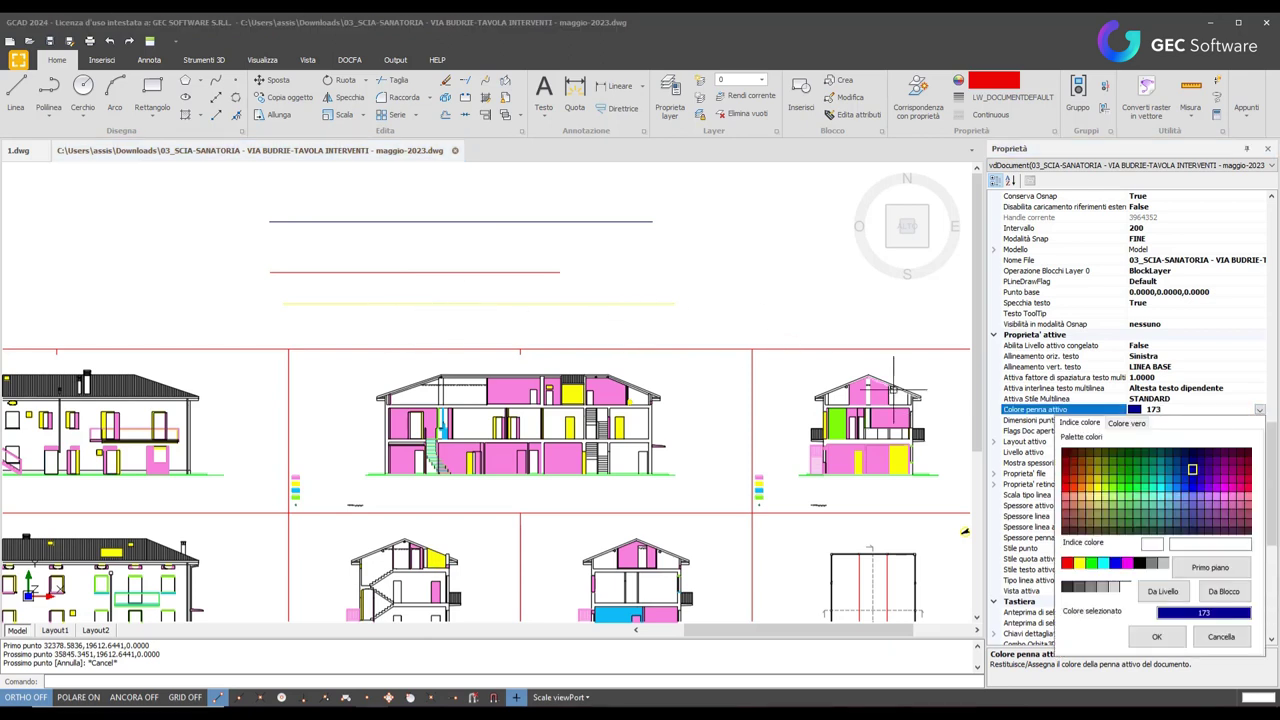
left_click(1162, 591)
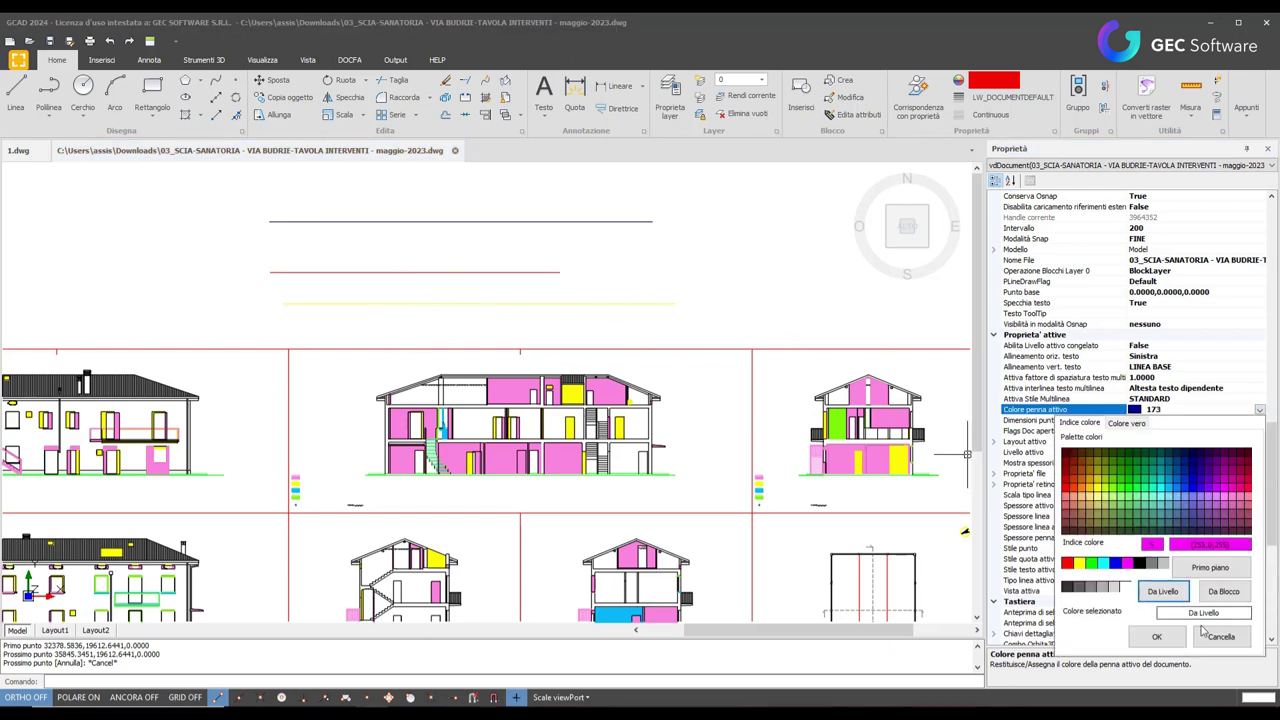
left_click(1156, 637)
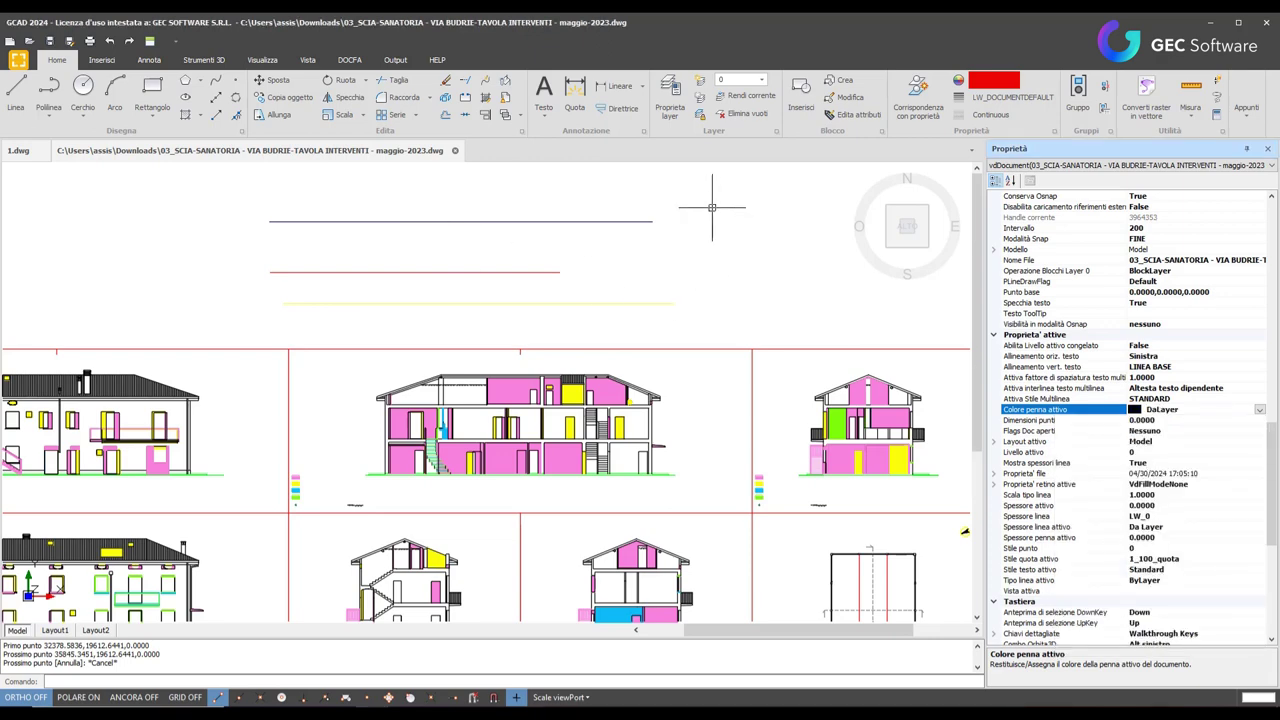
Step: Window-select the blue, red and yellow lines and delete them
left_click_drag(714, 204, 254, 320)
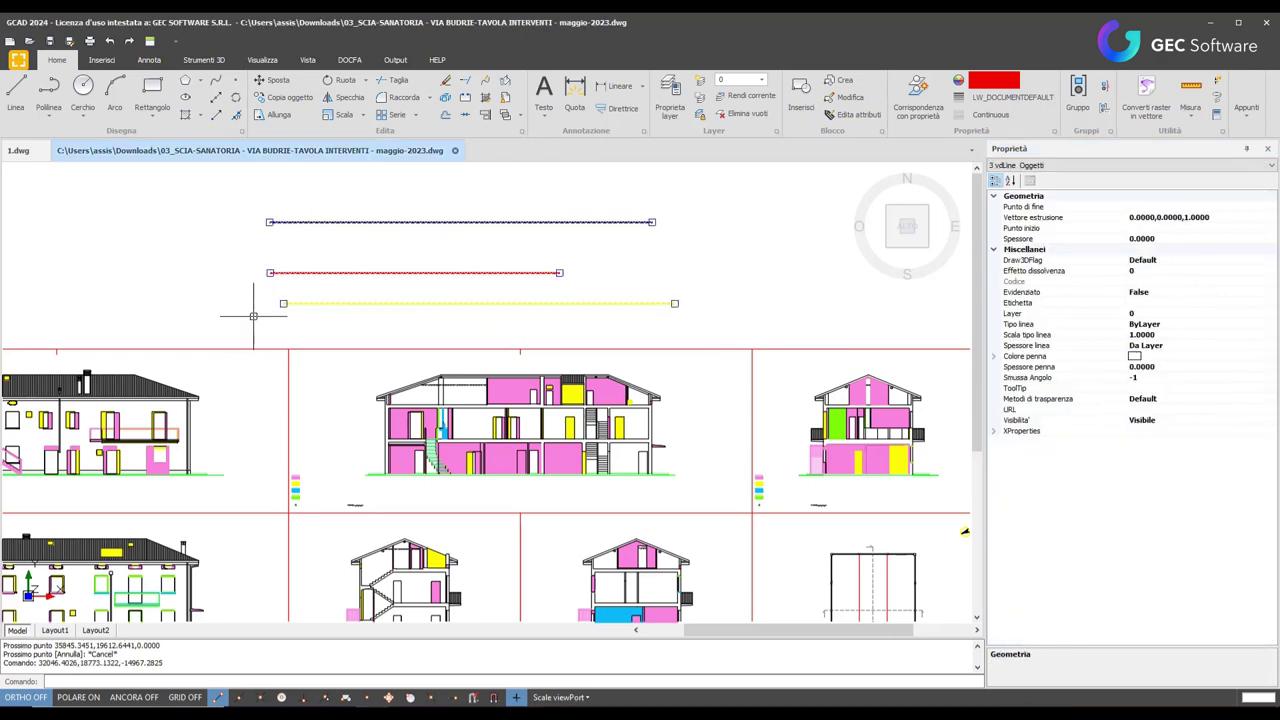
key("Delete")
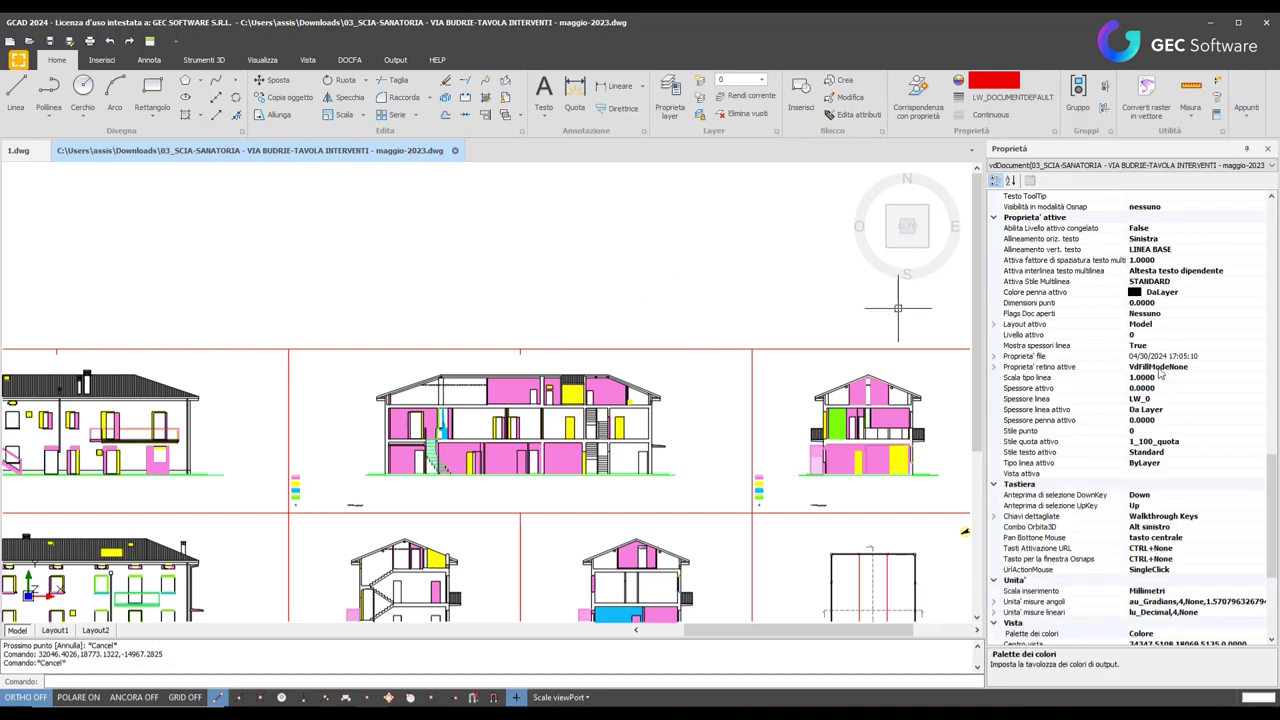
scroll(1160, 373, "down", 1)
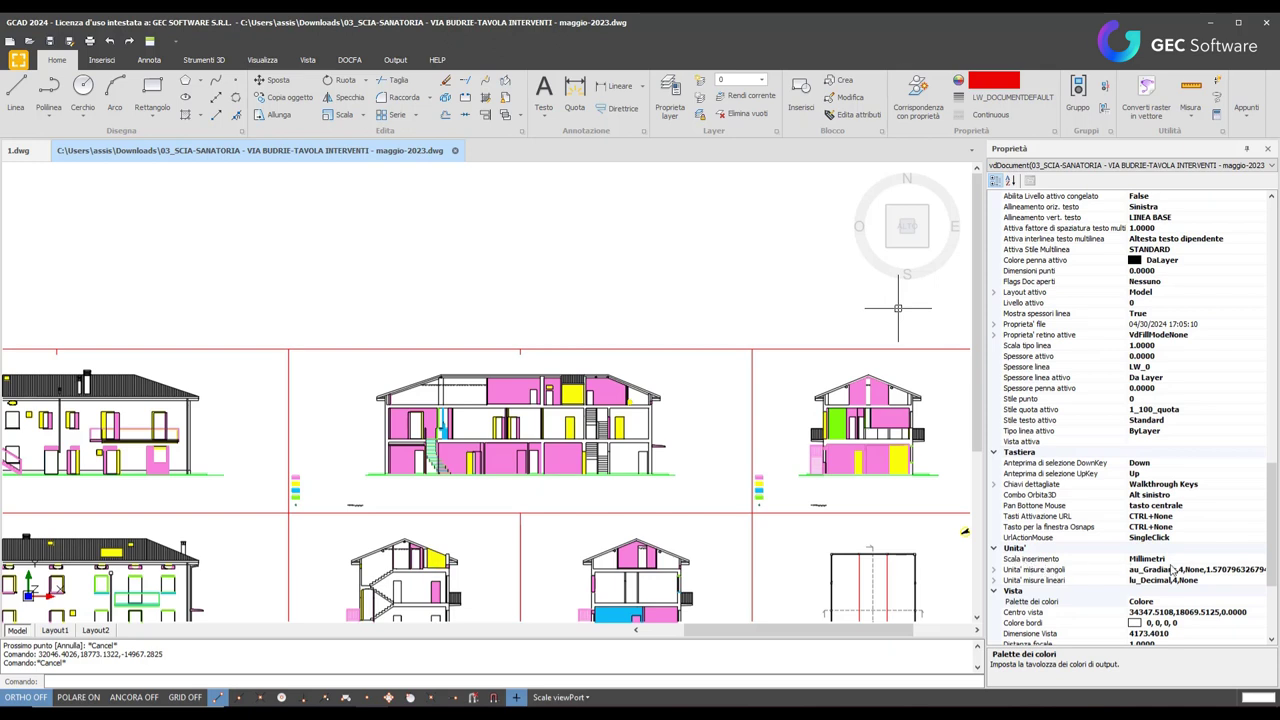
Step: Expand Unita' misure angoli and Unita' misure lineari under Unita' in the Properties panel
left_click(996, 570)
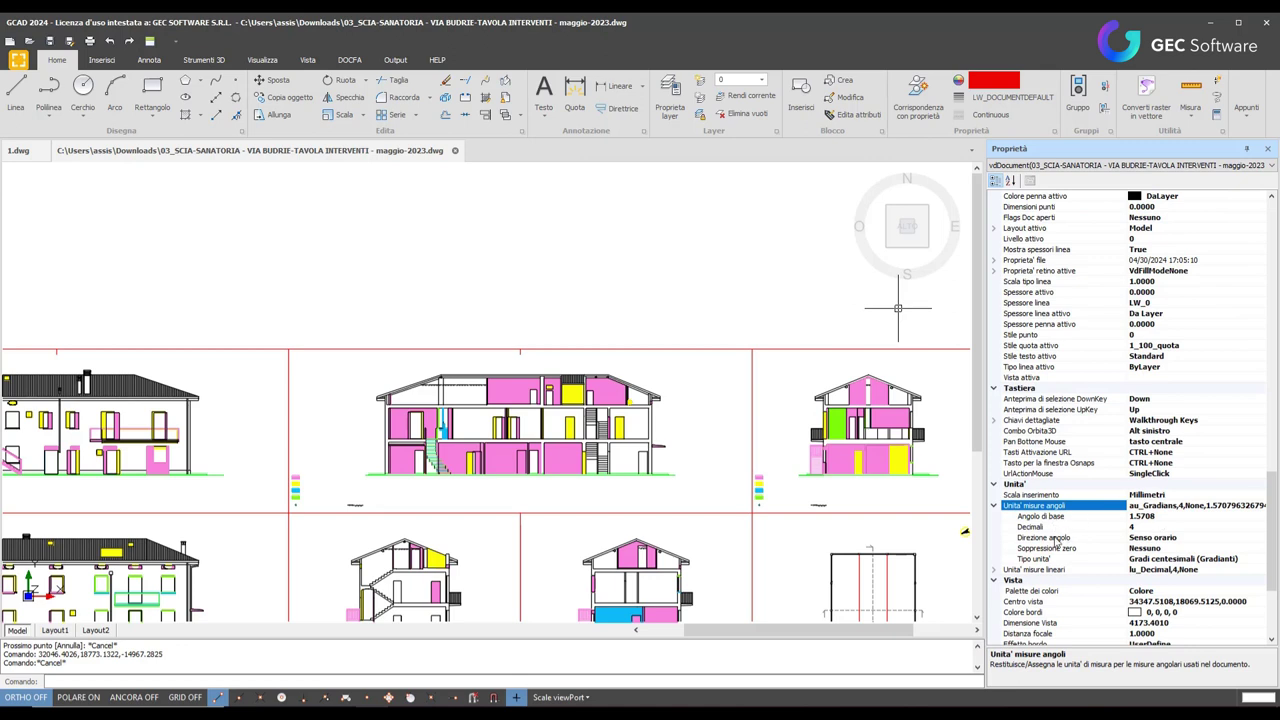
left_click(996, 570)
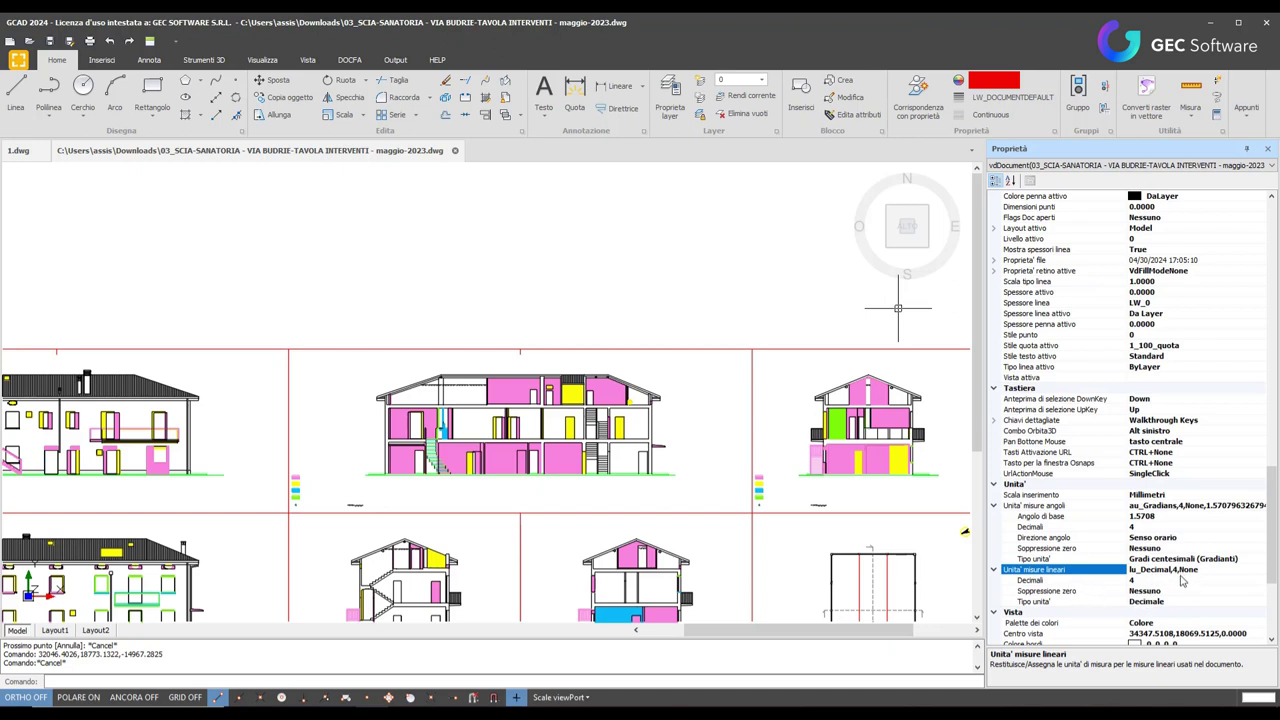
scroll(1182, 500, "up", 4)
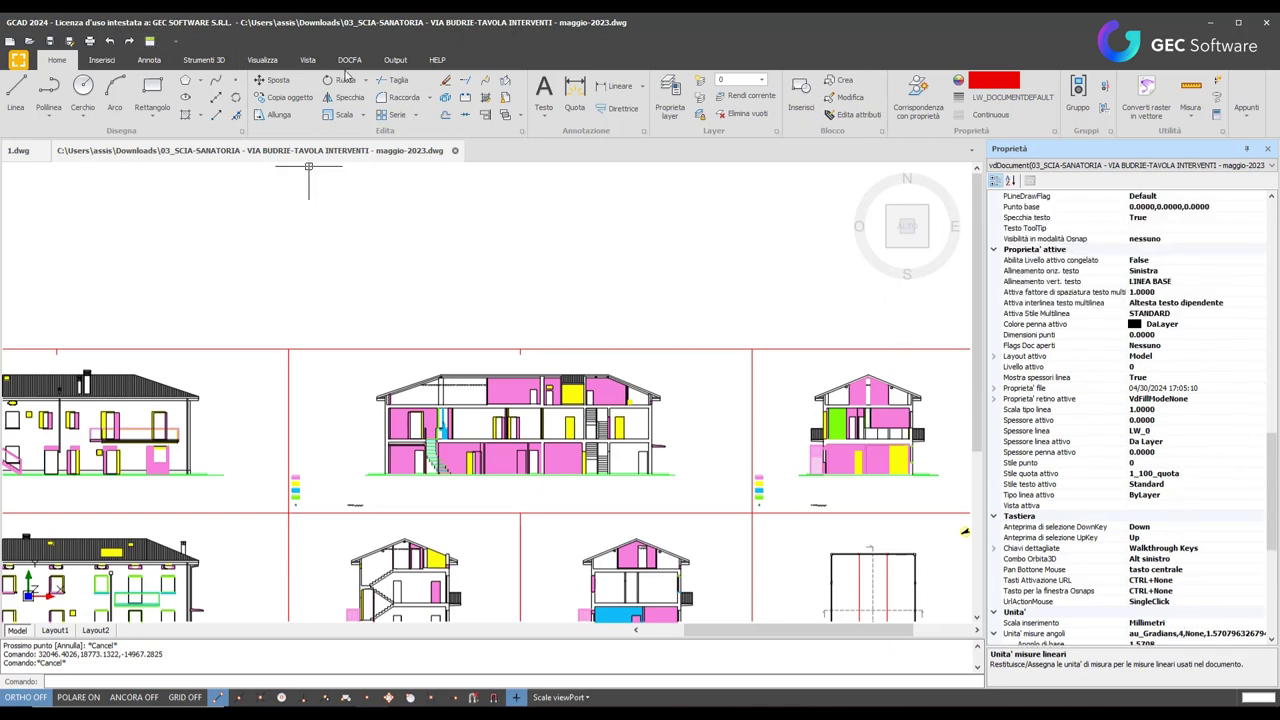
Step: Bring up Proprietà generali from the Vista tab and scroll through its settings
left_click(307, 60)
left_click(112, 114)
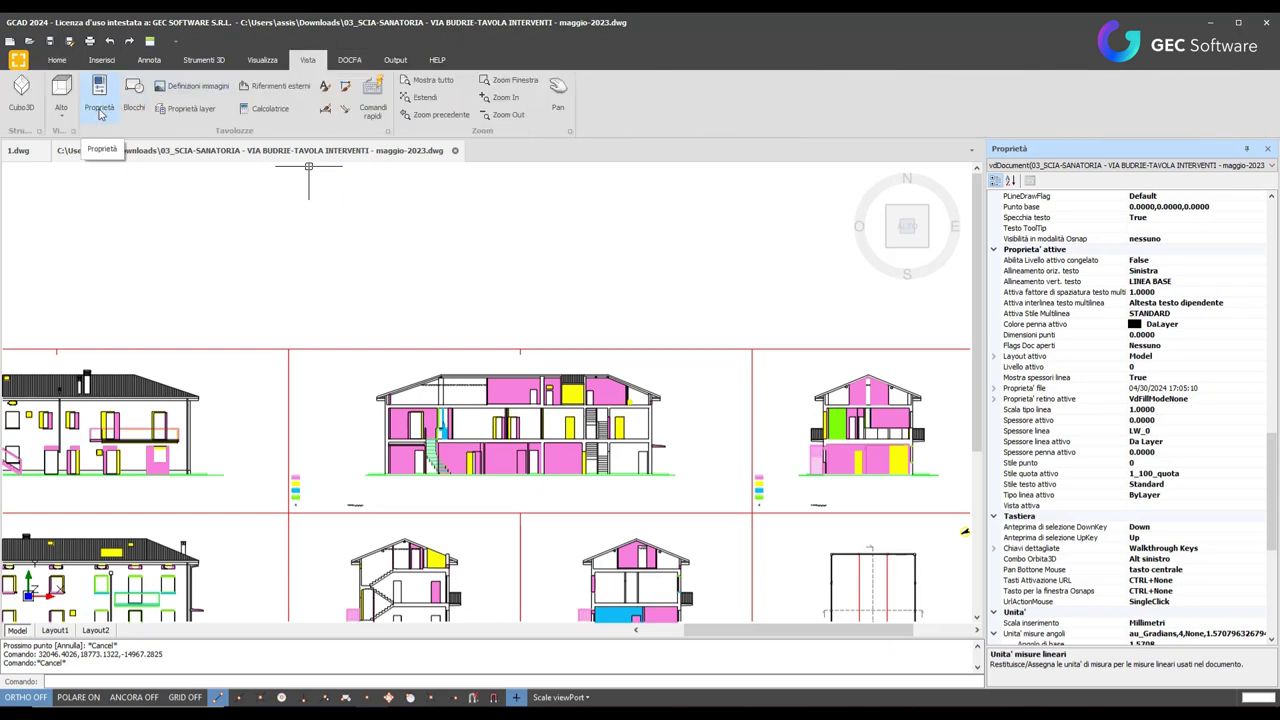
scroll(79, 190, "down", 2)
scroll(79, 180, "down", 2)
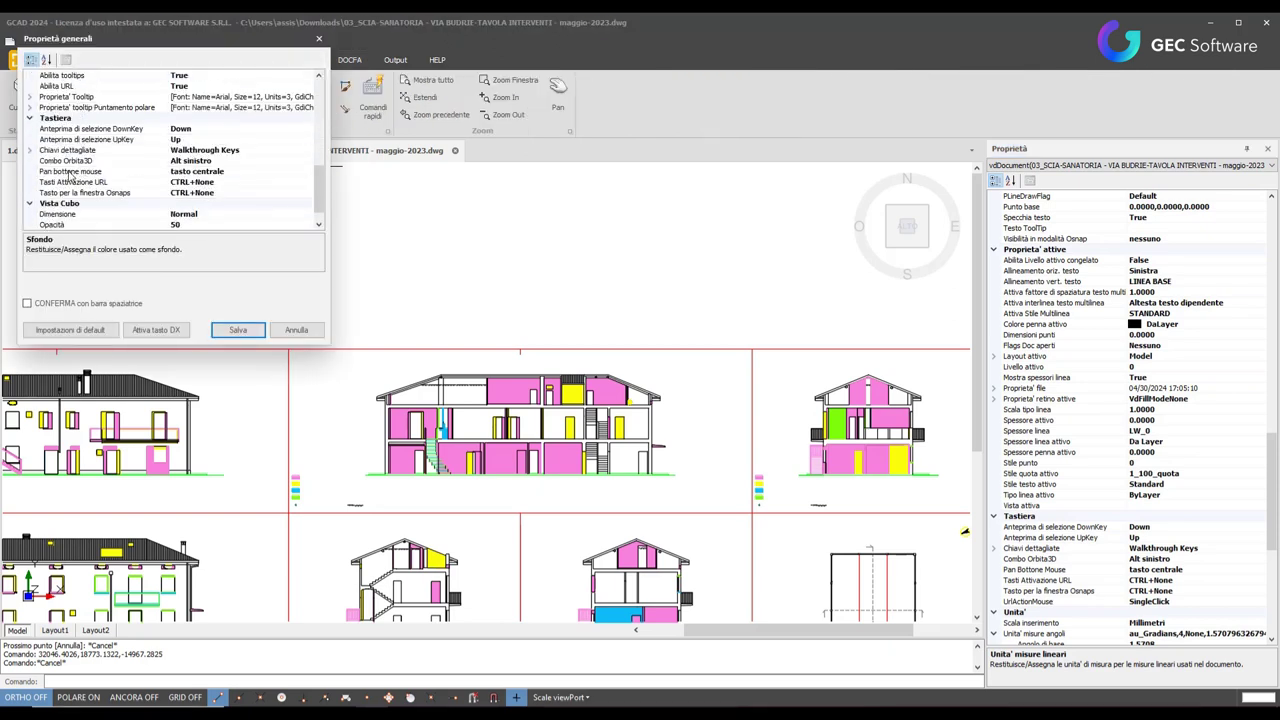
scroll(70, 175, "down", 1)
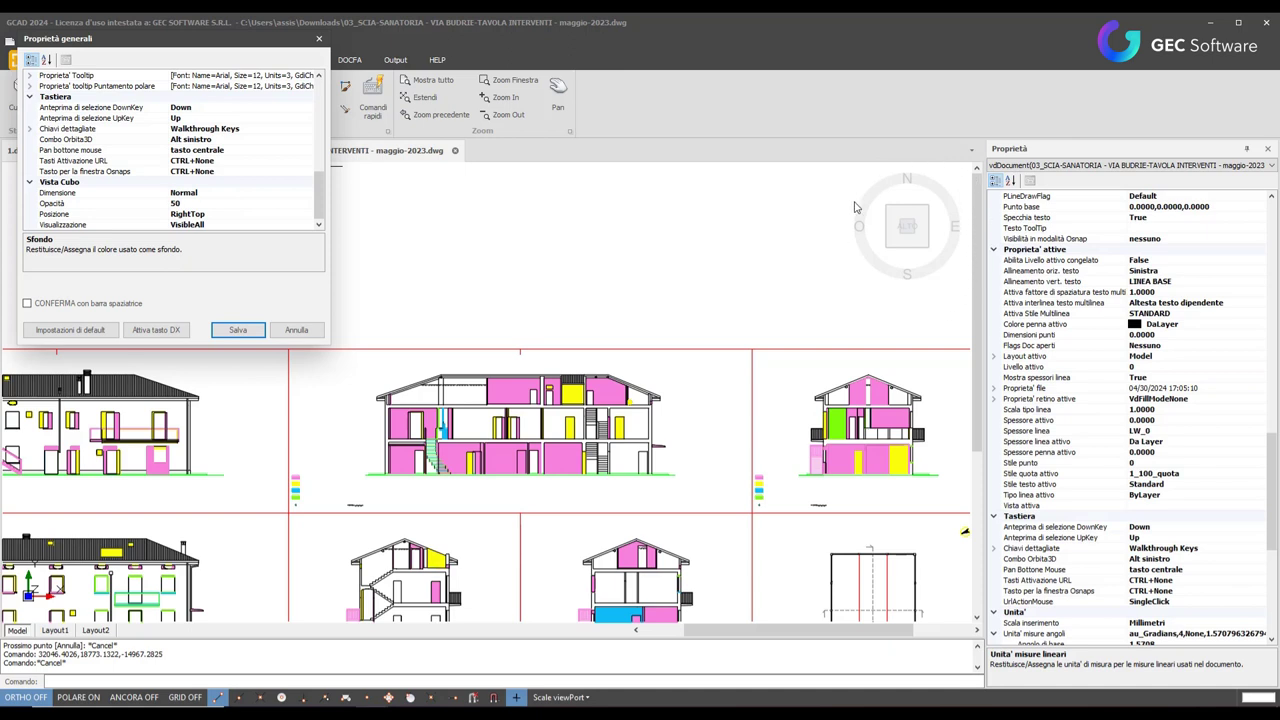
scroll(178, 182, "up", 3)
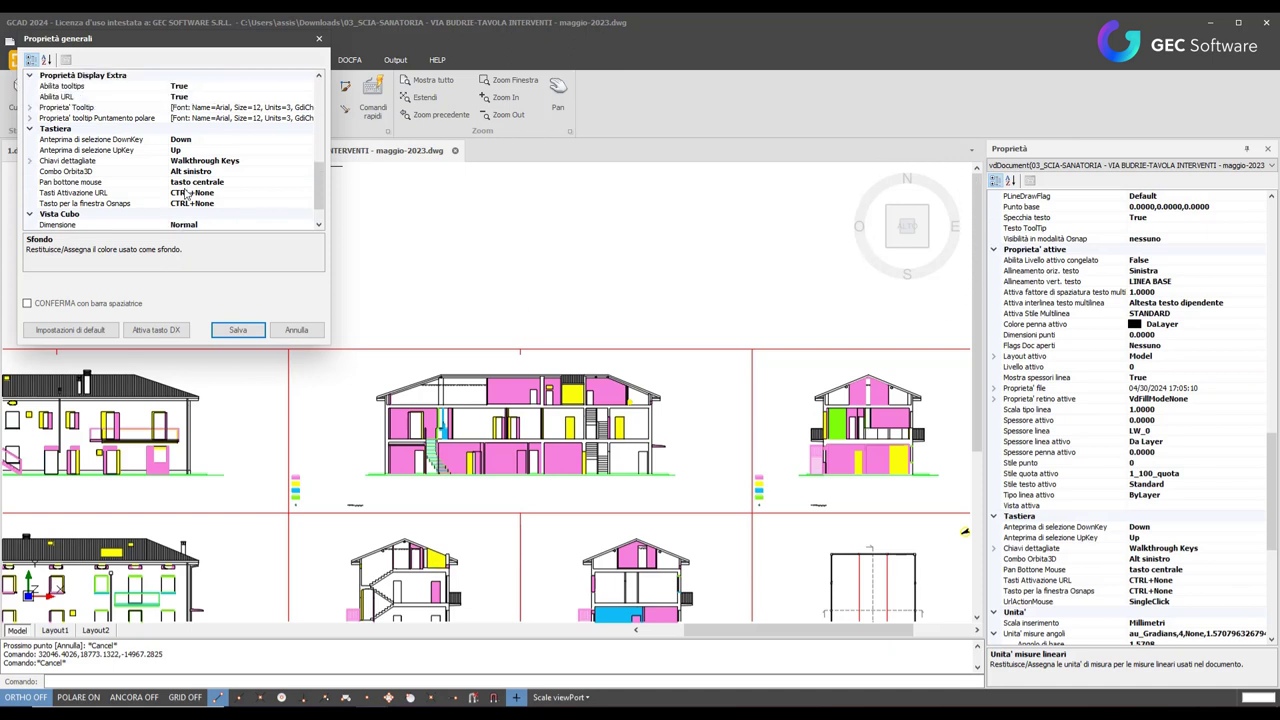
scroll(57, 170, "up", 1)
scroll(45, 165, "up", 2)
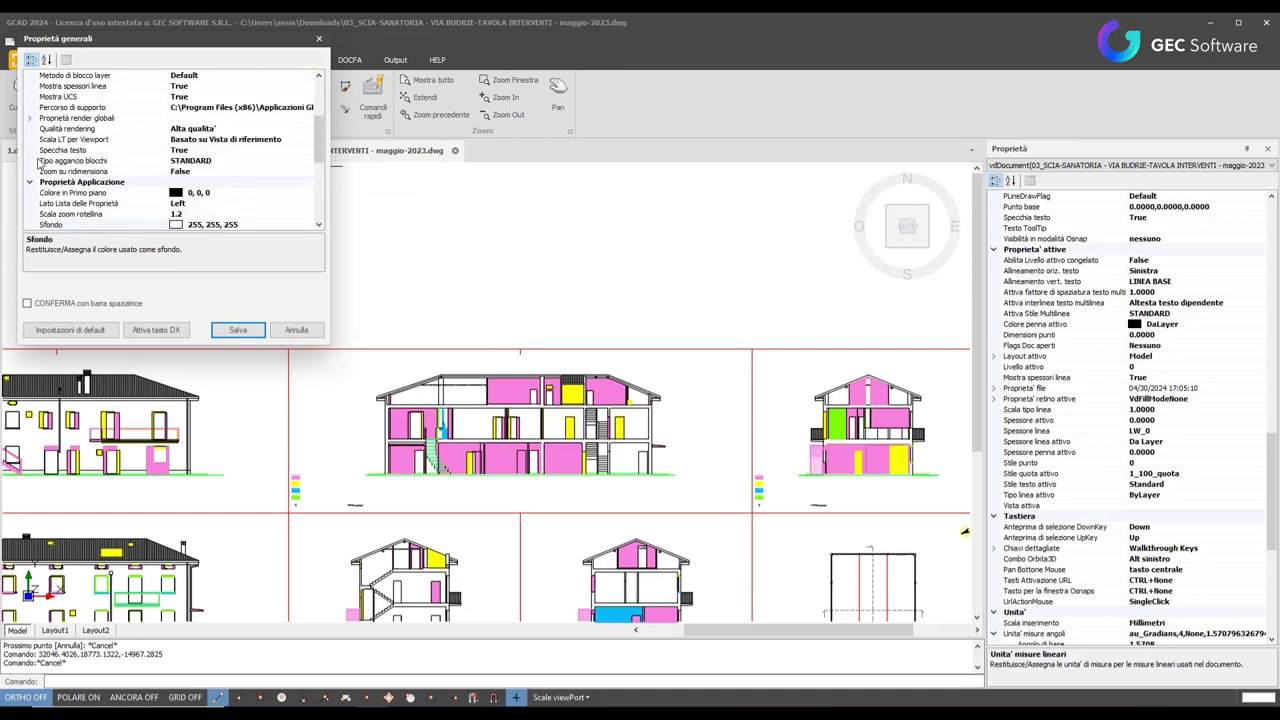
Step: Expand Proprietà render globali, review its colour settings, then close the dialog
left_click(32, 120)
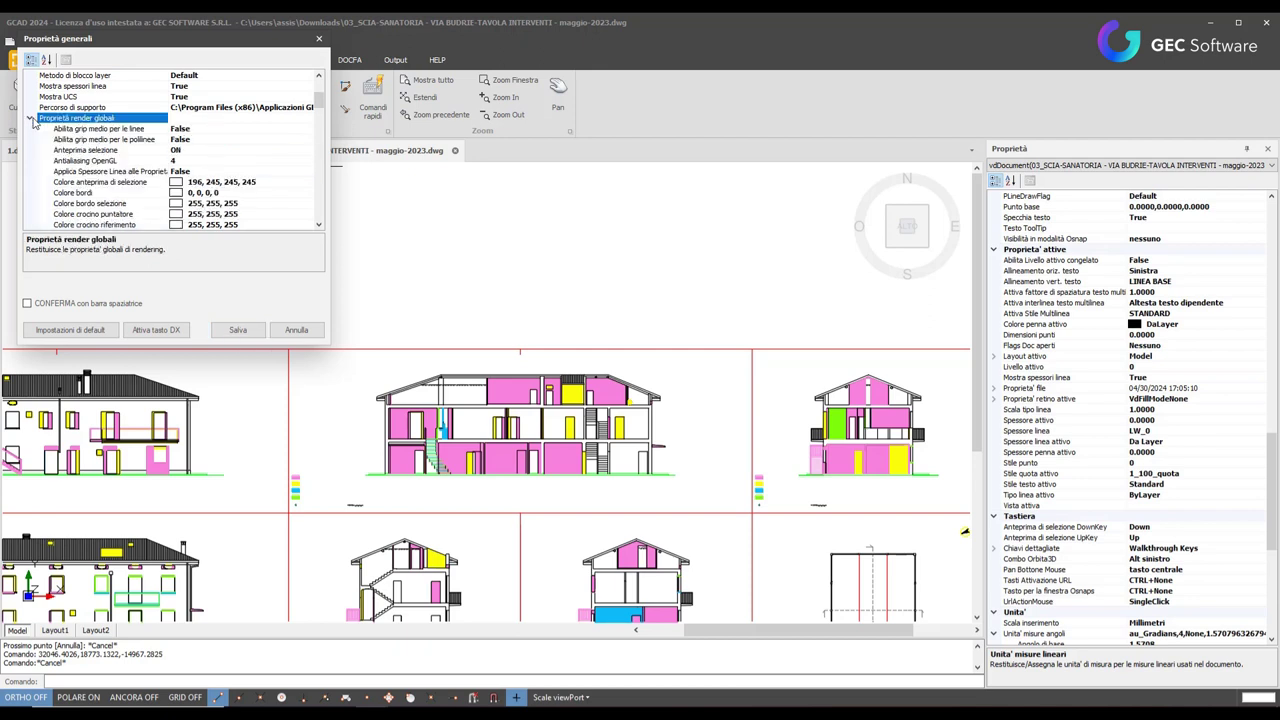
scroll(149, 151, "down", 2)
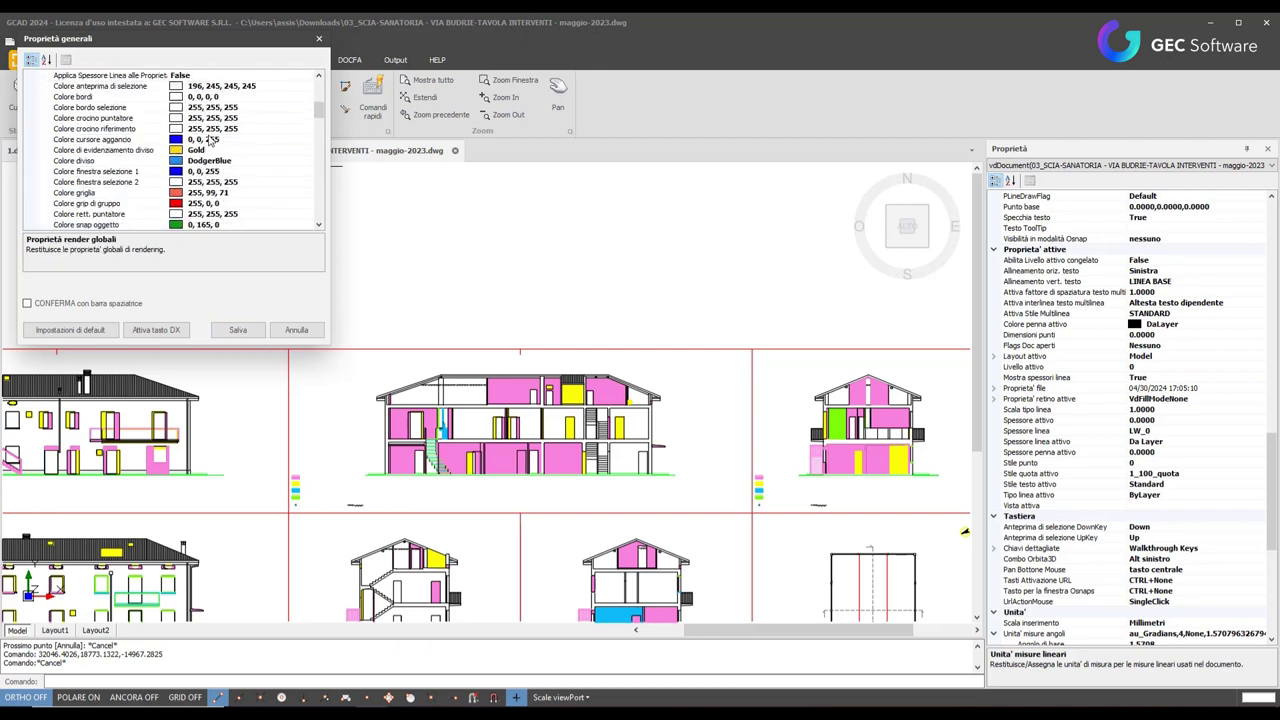
scroll(180, 107, "down", 1)
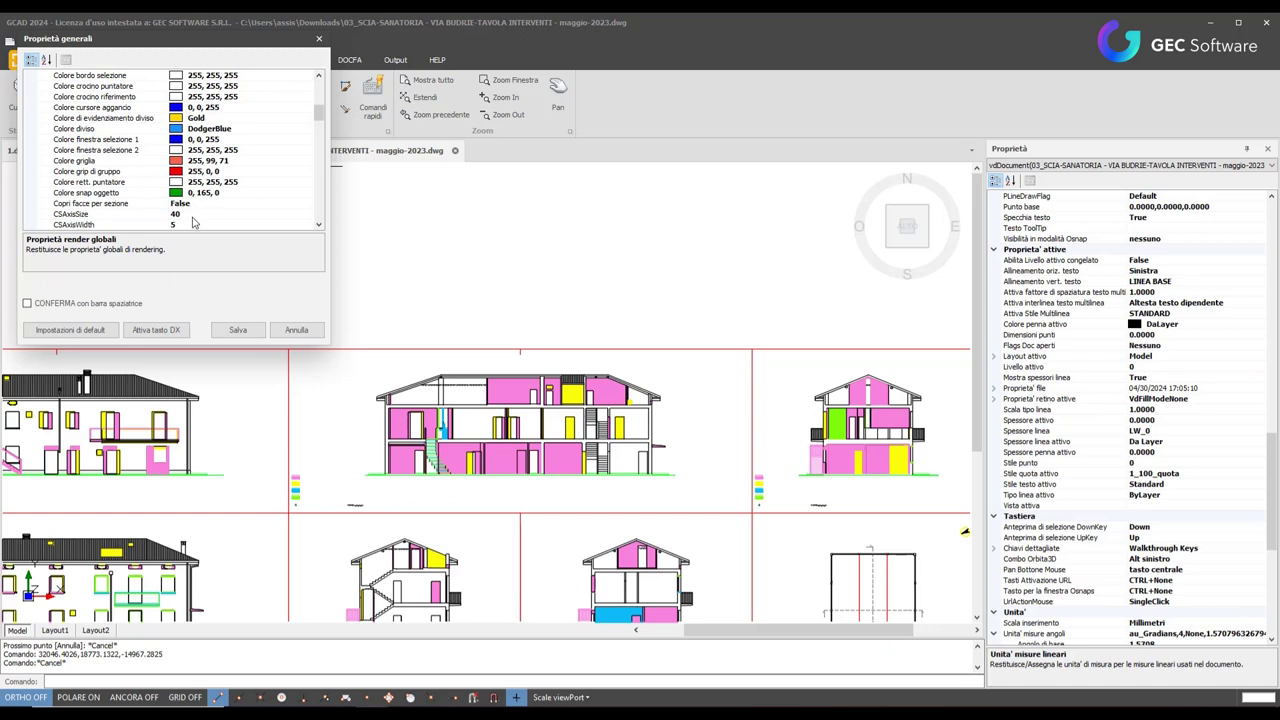
scroll(195, 215, "down", 1)
scroll(196, 205, "down", 2)
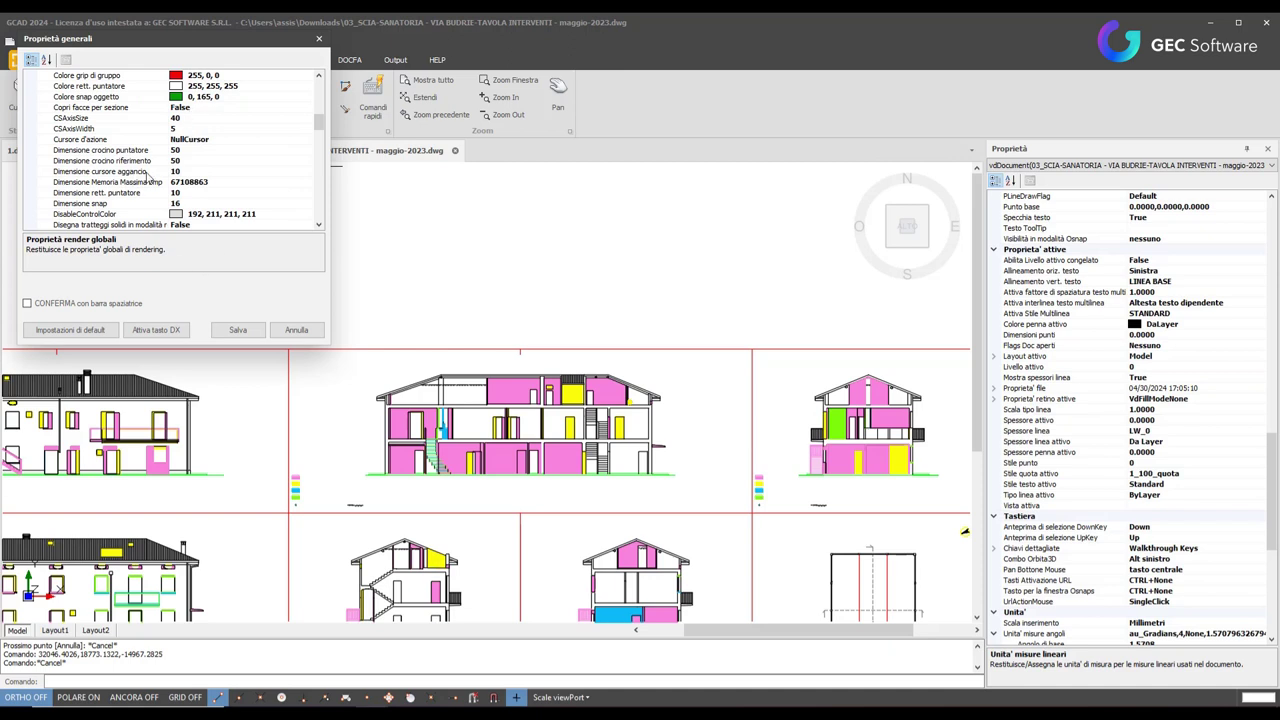
scroll(148, 176, "down", 2)
scroll(185, 185, "up", 3)
scroll(174, 200, "up", 3)
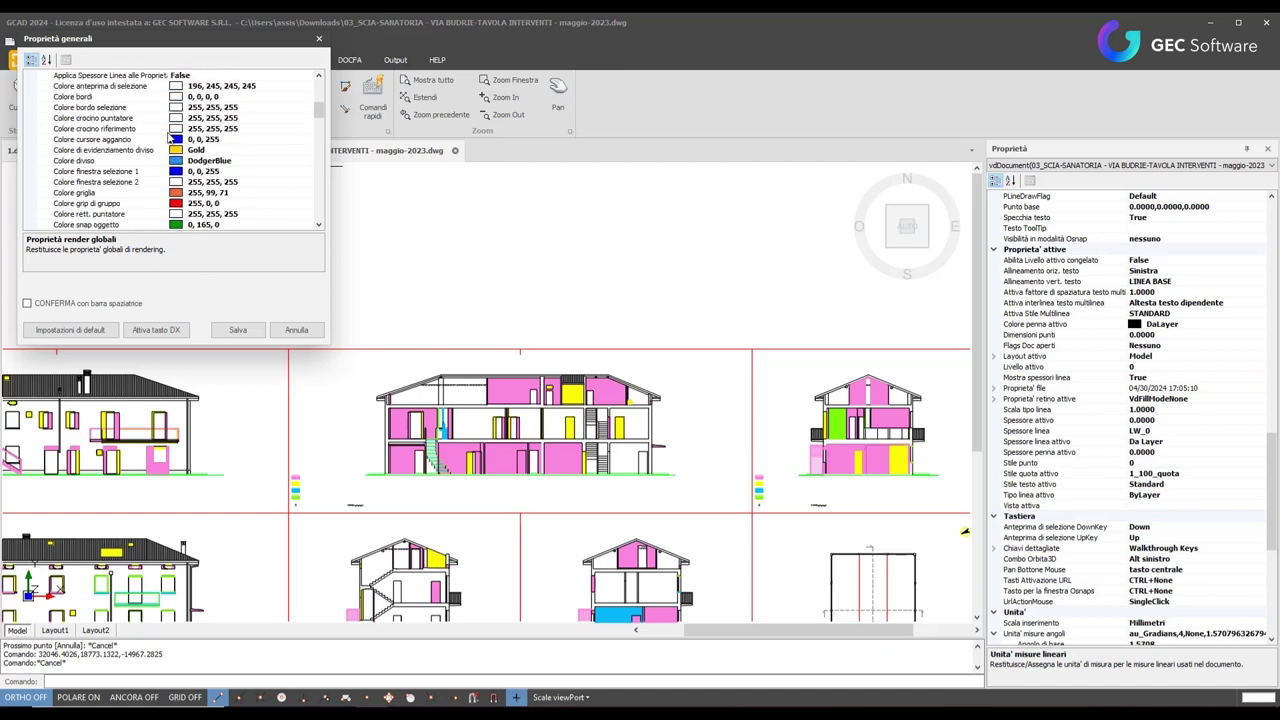
scroll(187, 118, "up", 2)
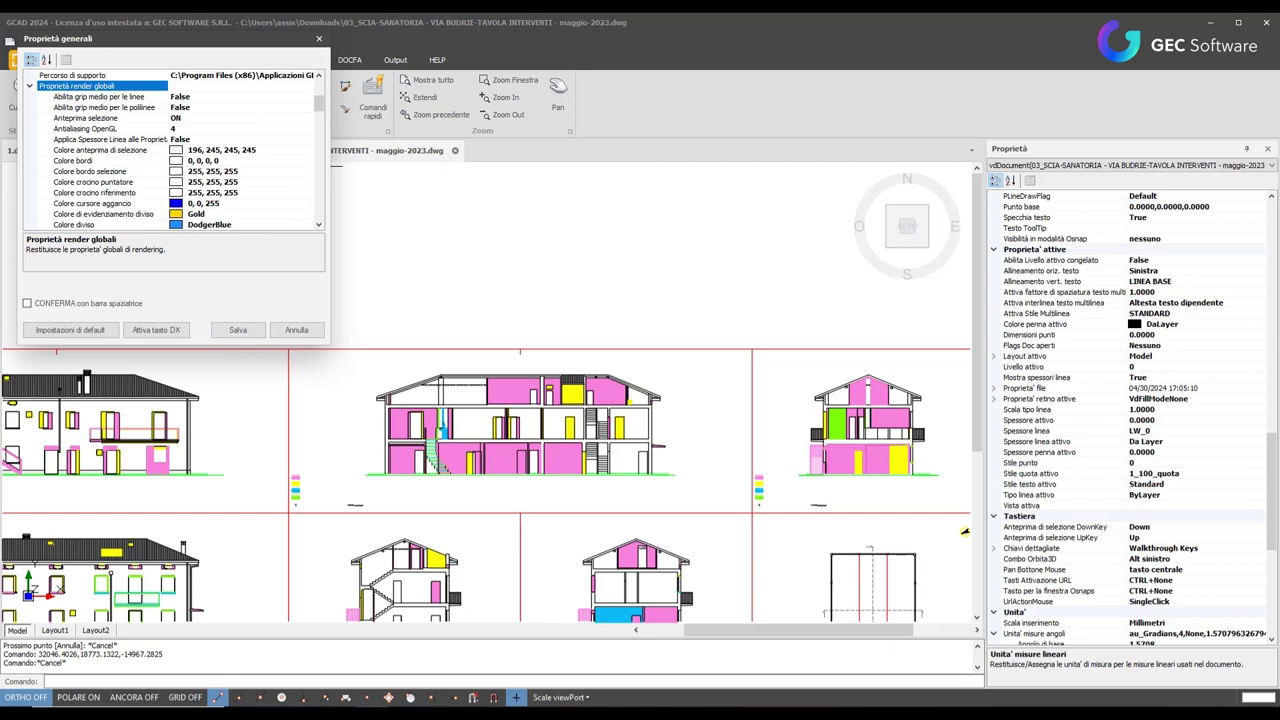
left_click(237, 329)
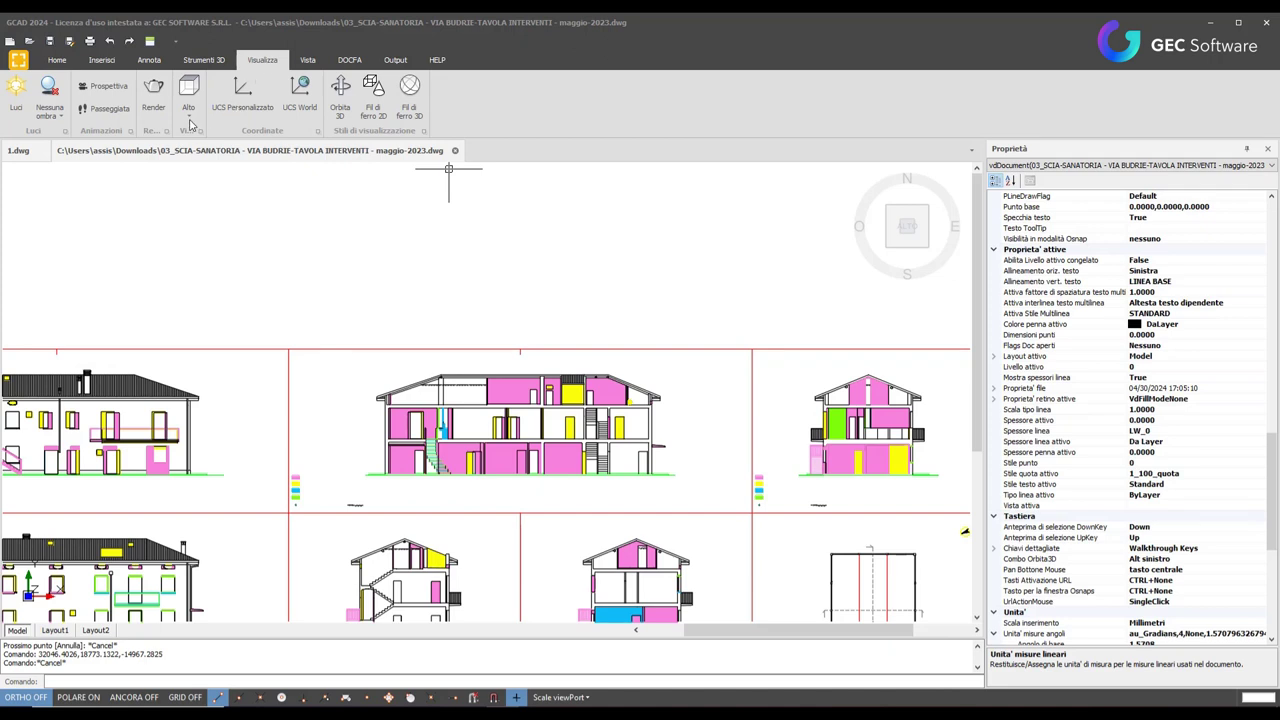
Step: Start UCS Personalizzato and place the origin at the left column base of the roof-frame section
left_click(245, 98)
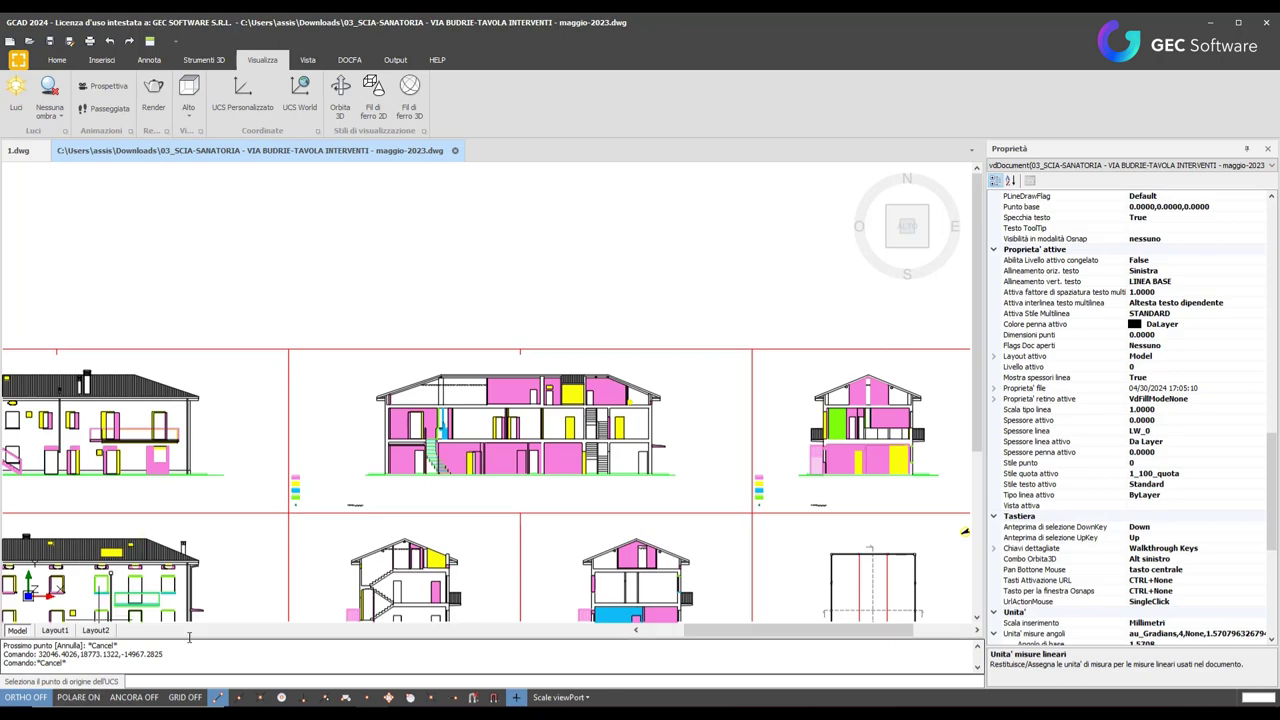
middle_click_drag(346, 544, 391, 397)
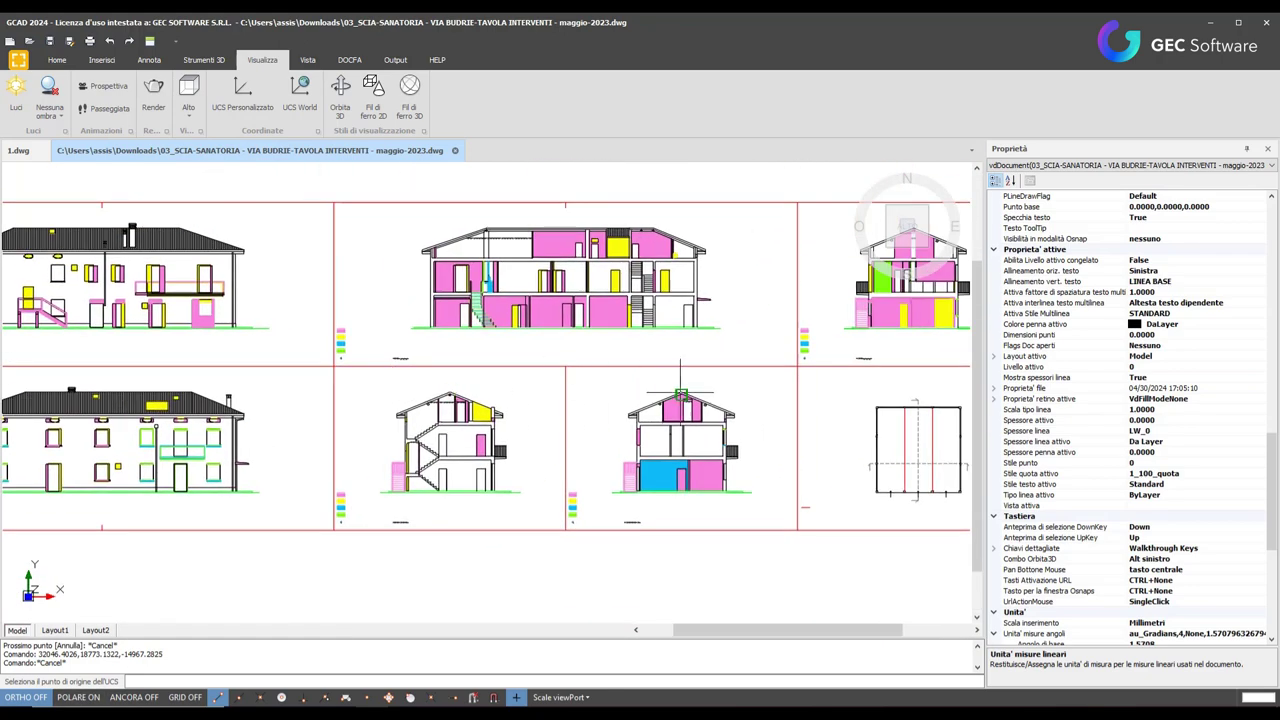
middle_click_drag(747, 466, 366, 471)
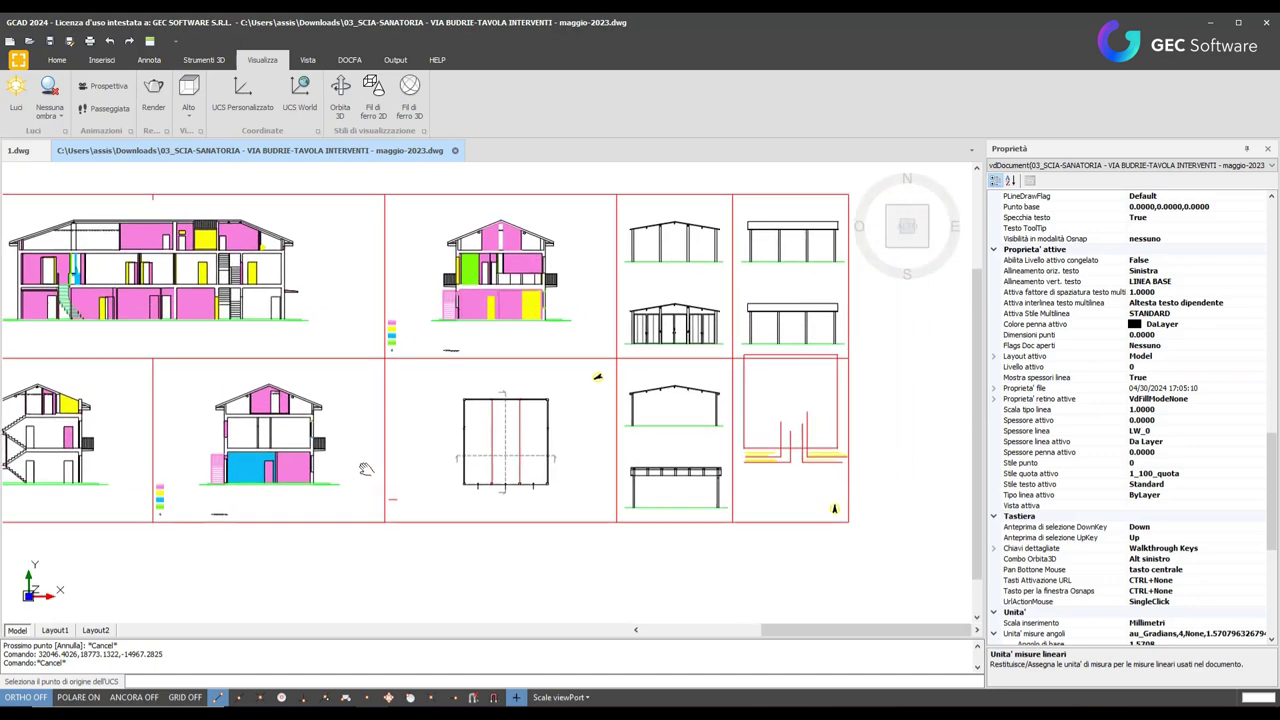
scroll(610, 462, "up", 3)
scroll(582, 376, "up", 2)
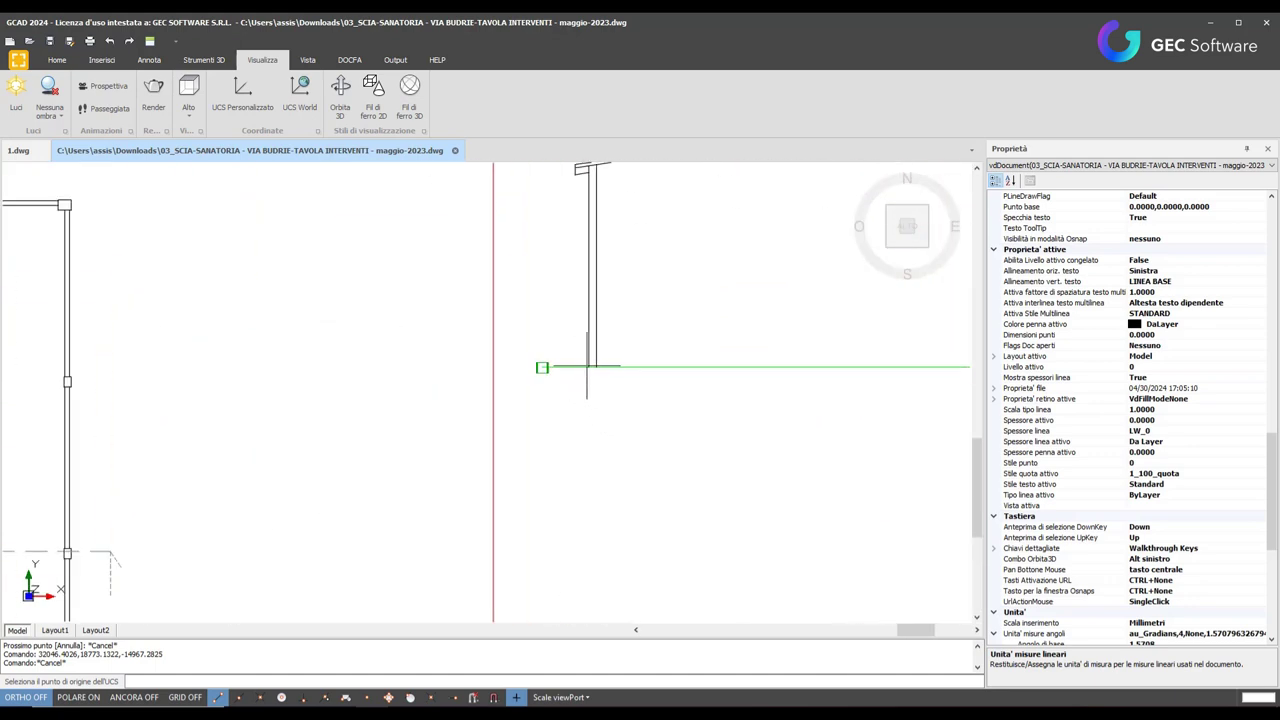
left_click(590, 366)
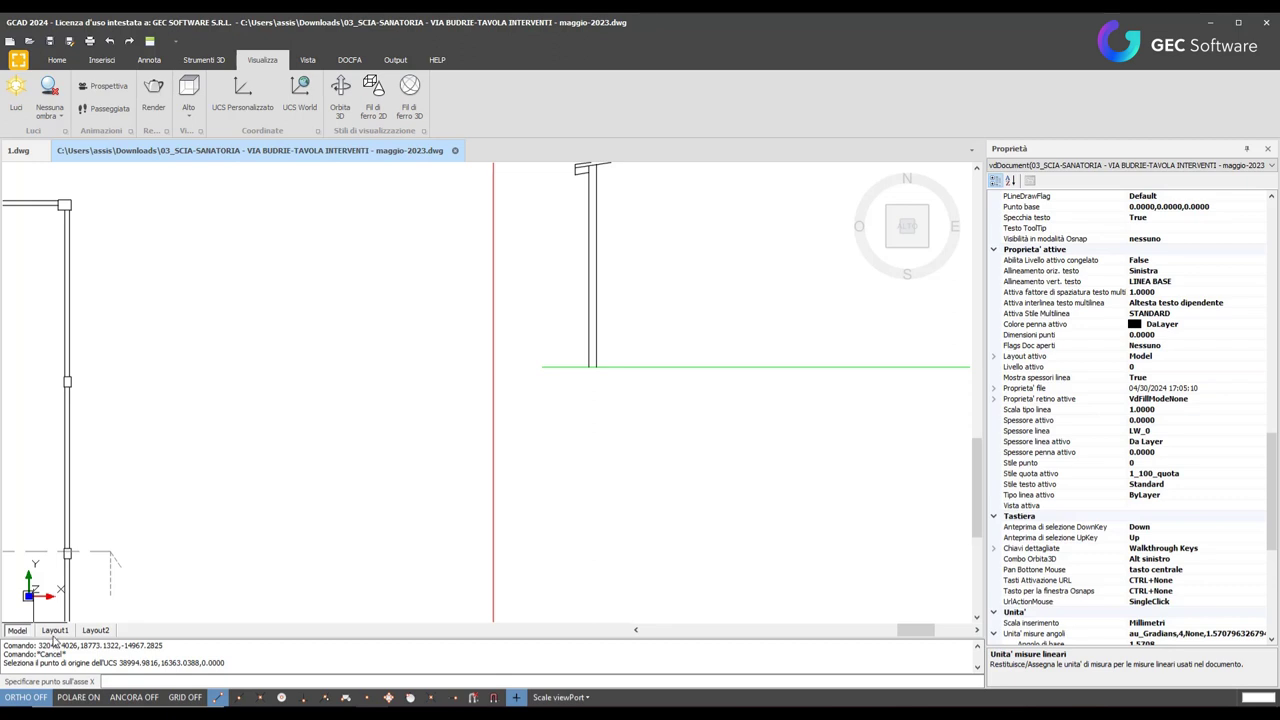
Step: Define the X axis up the column and pick the Y axis direction point
scroll(586, 425, "down", 2)
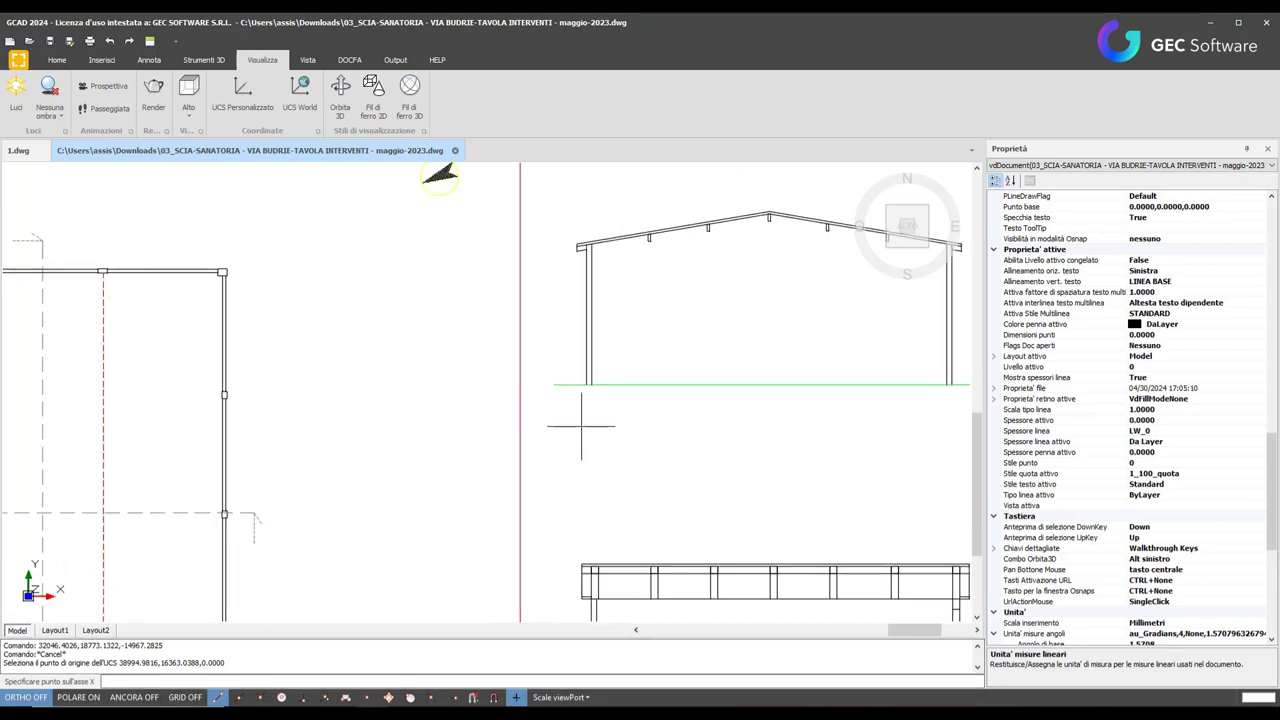
scroll(590, 245, "up", 2)
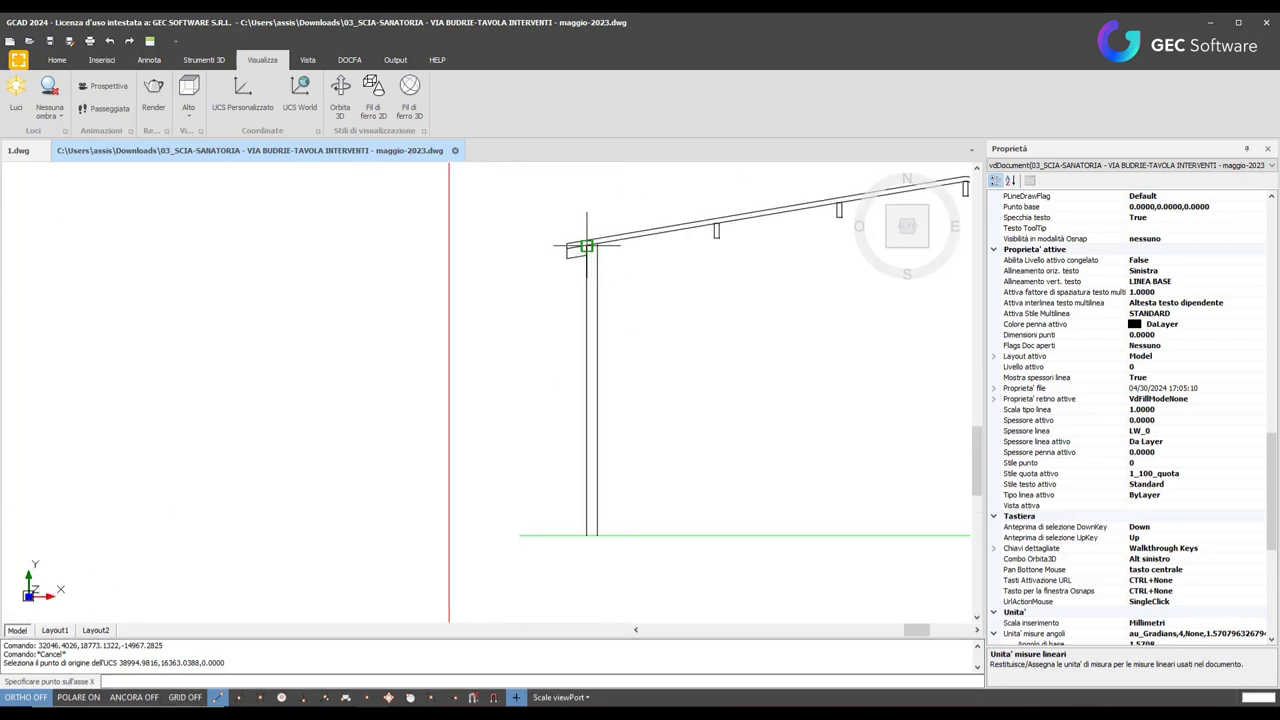
left_click(587, 246)
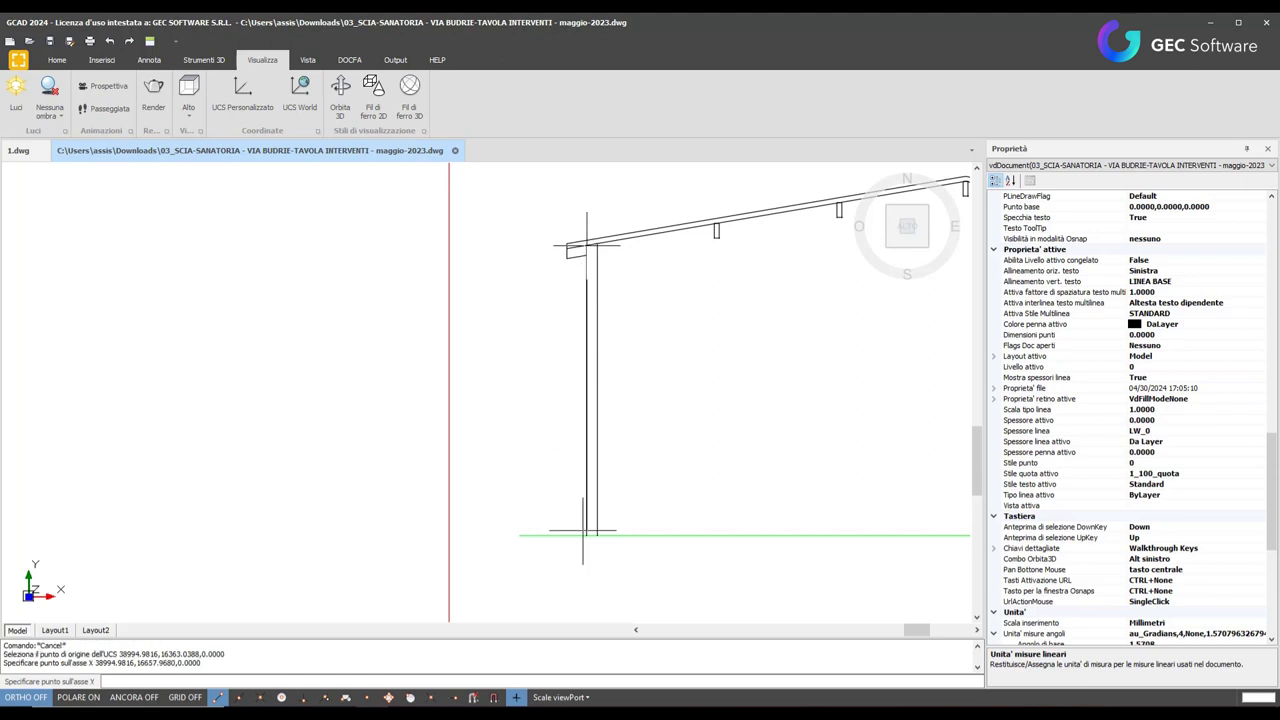
scroll(585, 536, "down", 3)
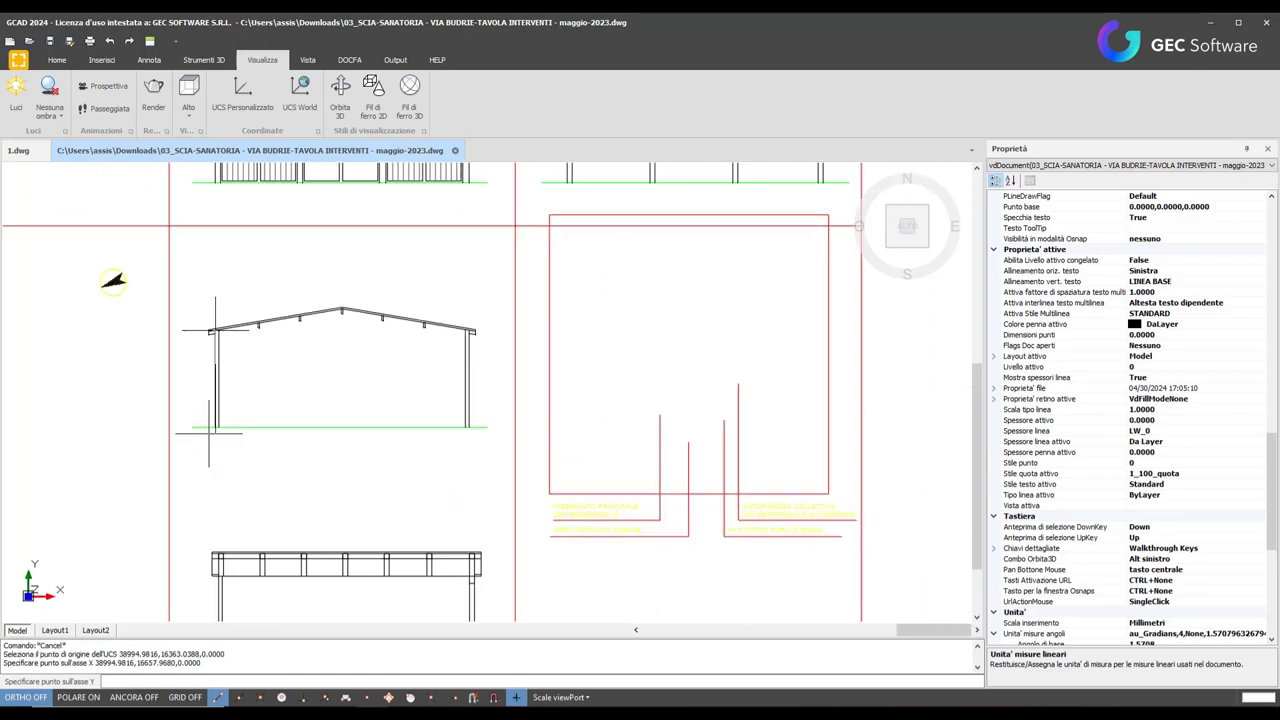
left_click(490, 428)
key("Escape")
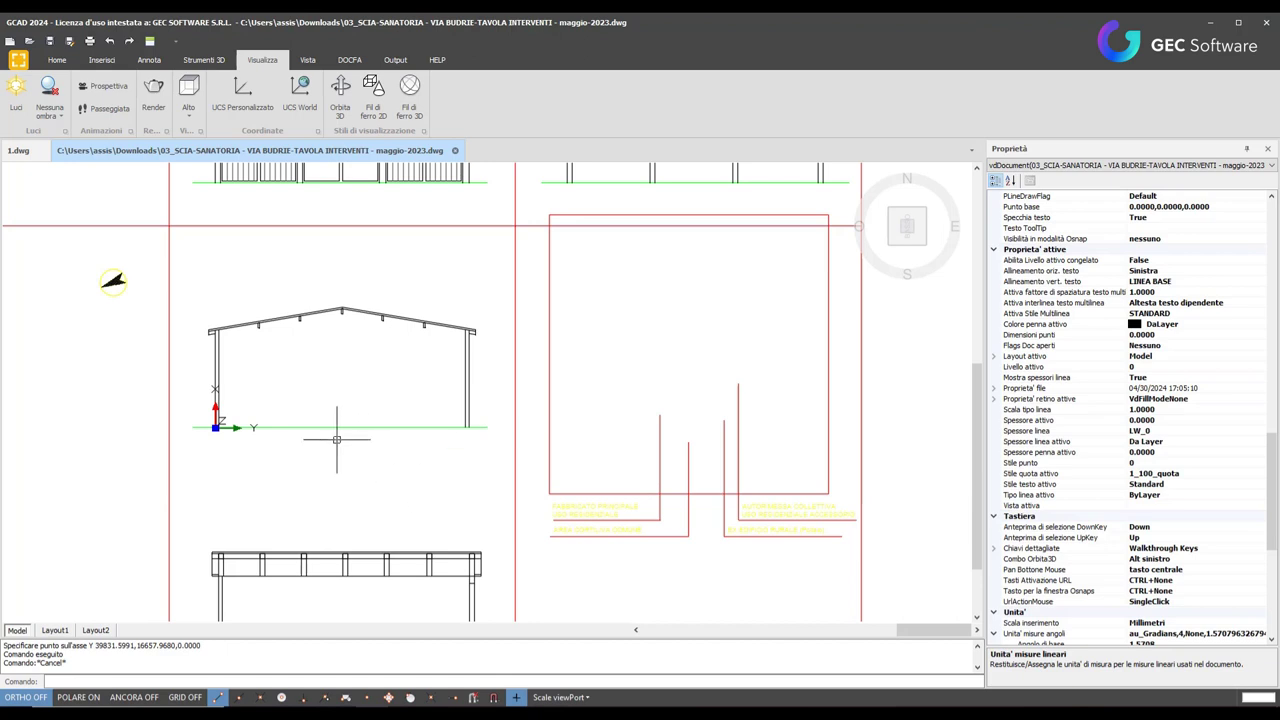
Step: Restore the flat Fil di ferro 2D plan view and reset the UCS to World
scroll(215, 425, "up", 2)
scroll(212, 416, "up", 2)
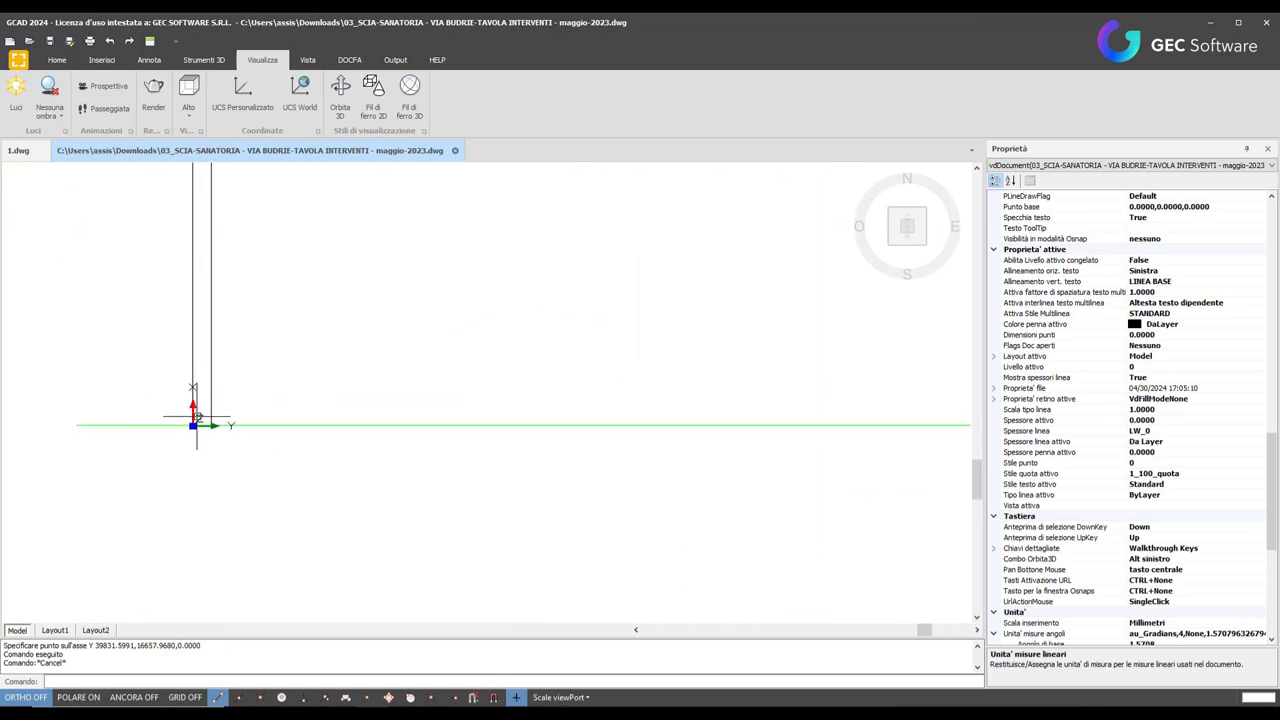
scroll(203, 447, "down", 3)
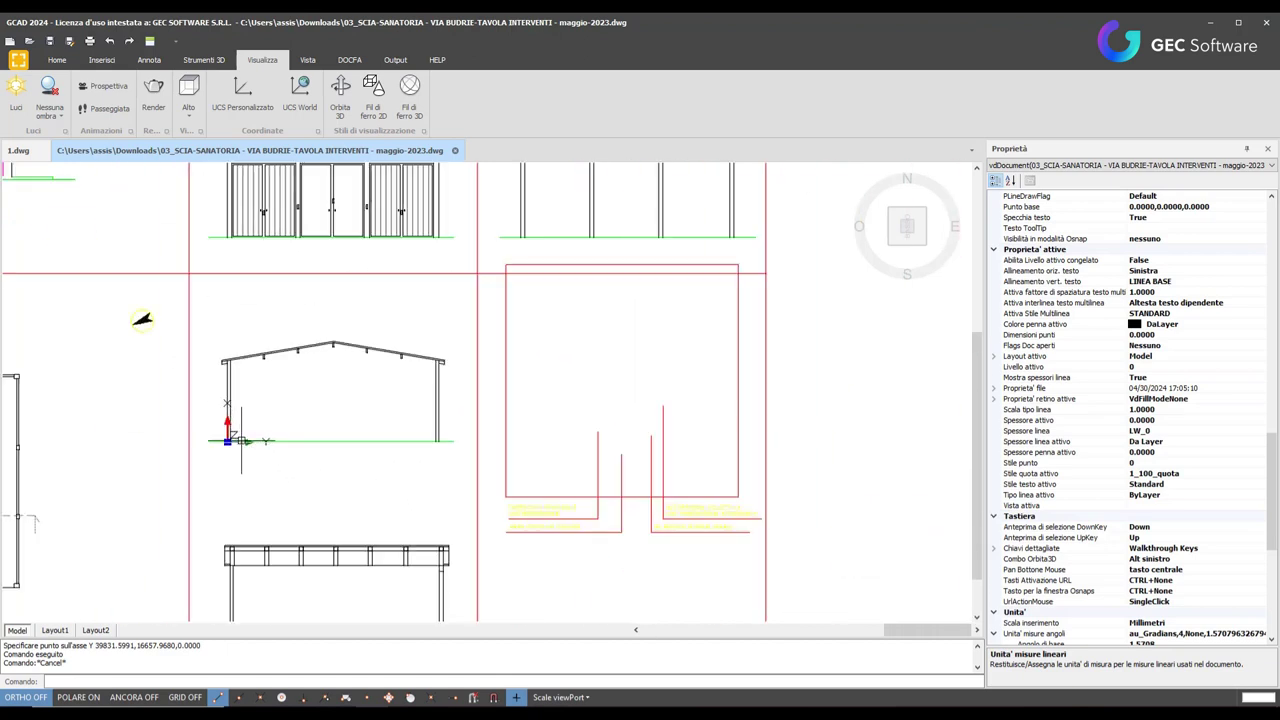
scroll(505, 438, "down", 1)
scroll(505, 438, "down", 2)
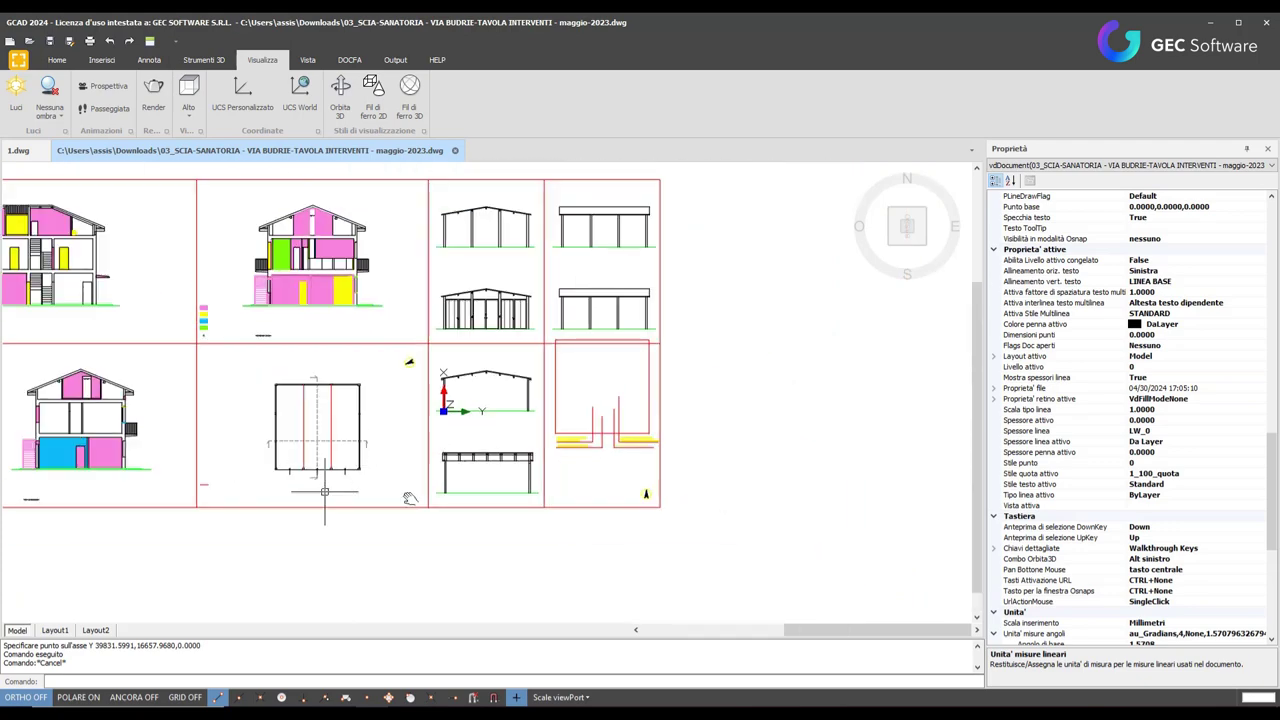
middle_click_drag(40, 450, 330, 450)
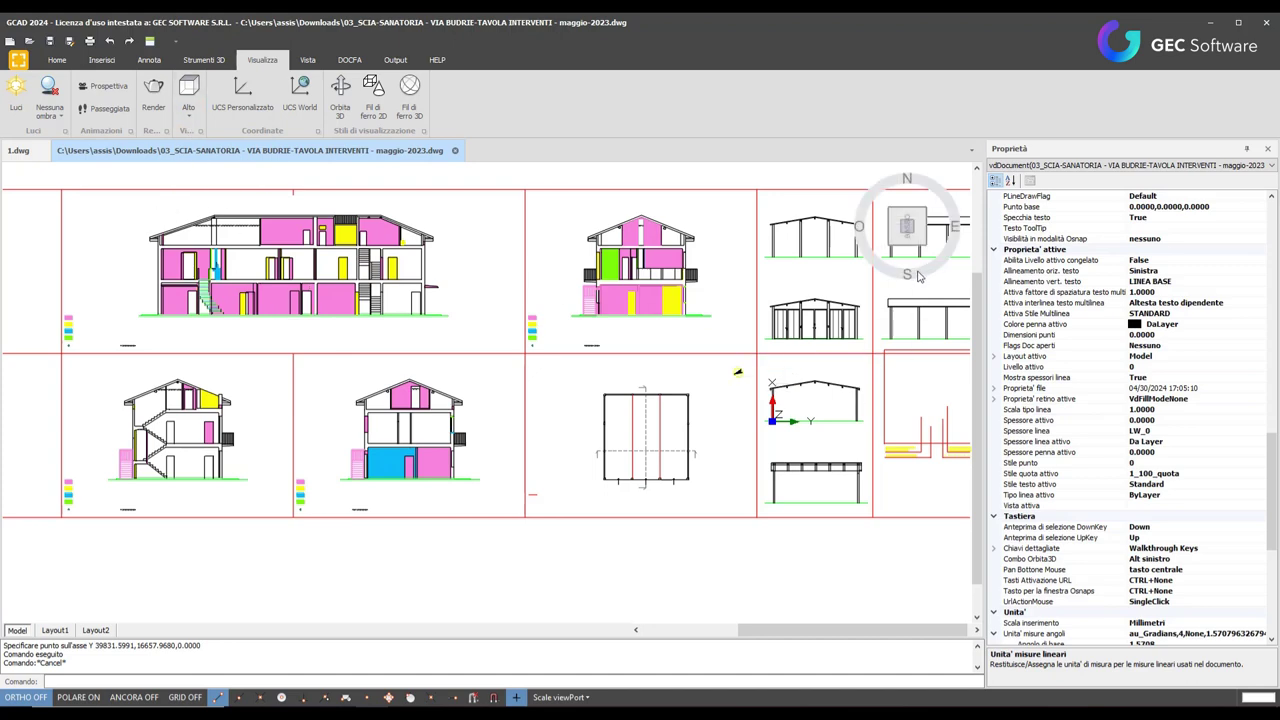
left_click_drag(907, 245, 919, 157)
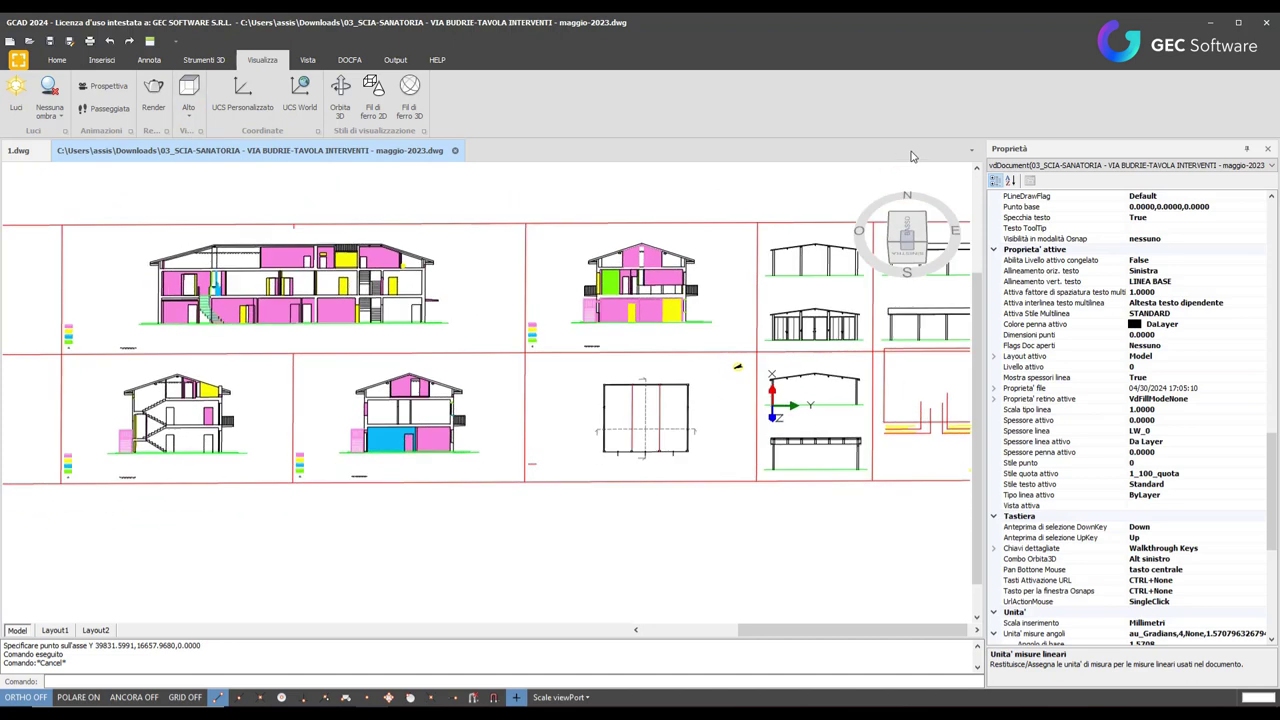
left_click(373, 100)
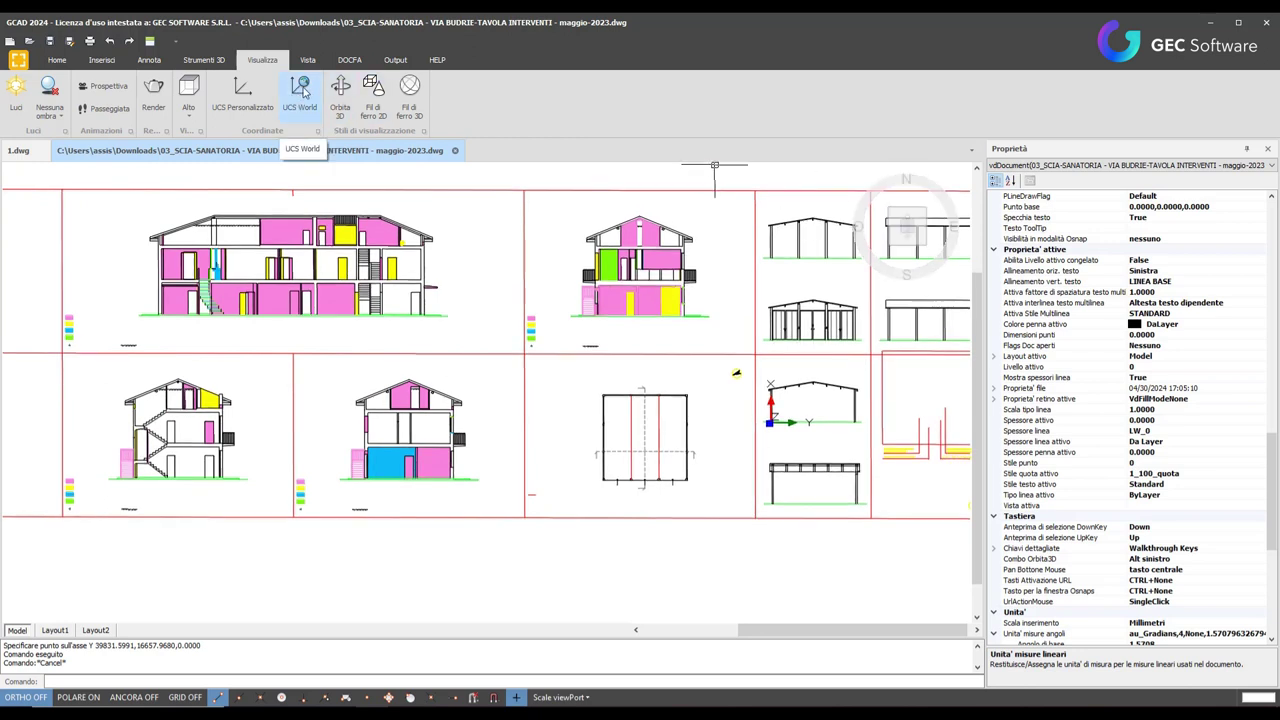
left_click(305, 92)
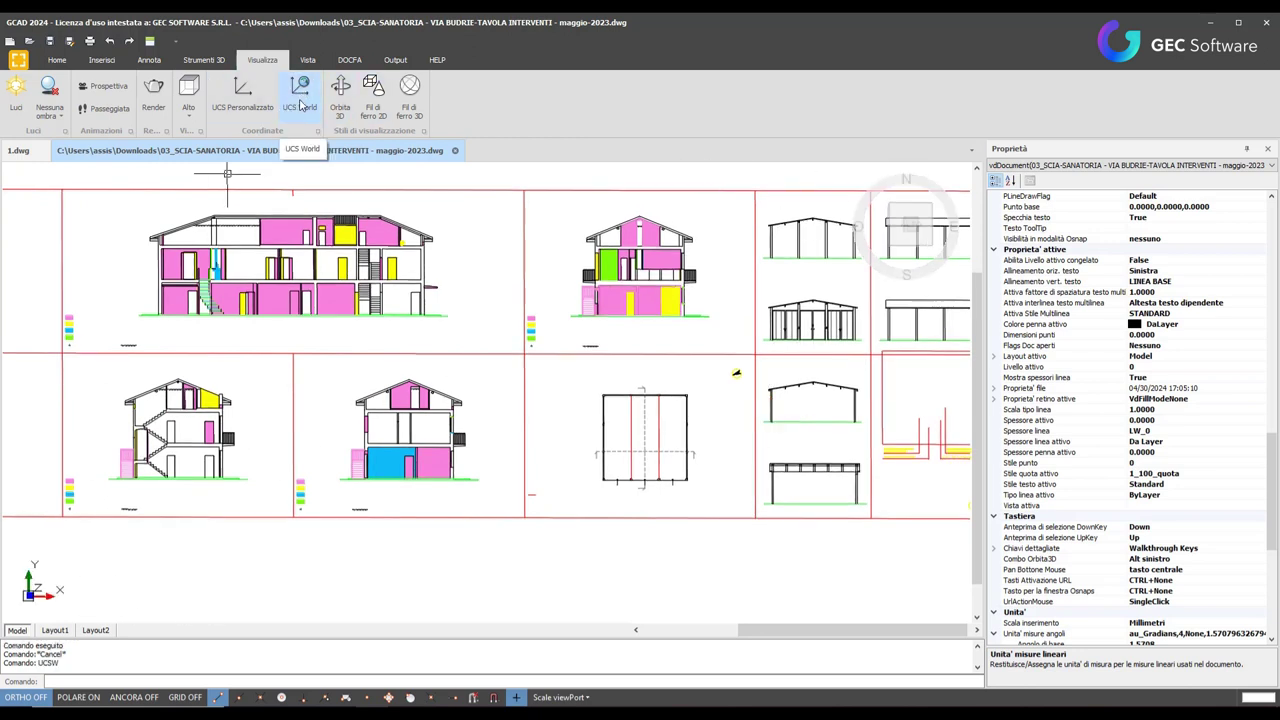